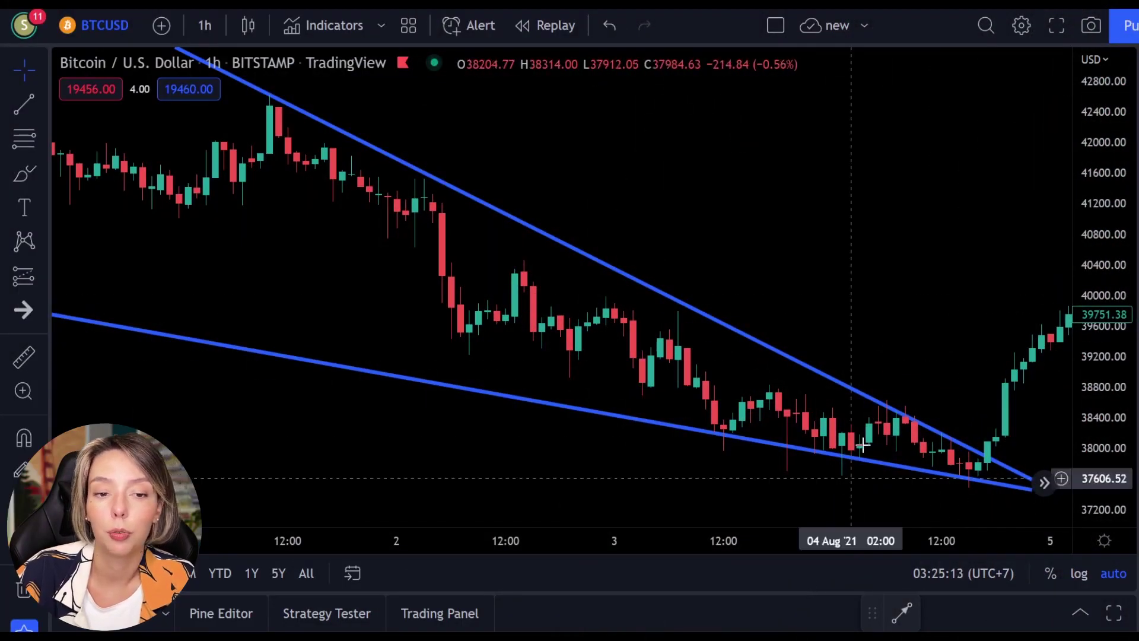
- Brush a stroke following the falling wedge's decline on the 1h chart and undo it
left_click_drag(896, 275, 860, 286)
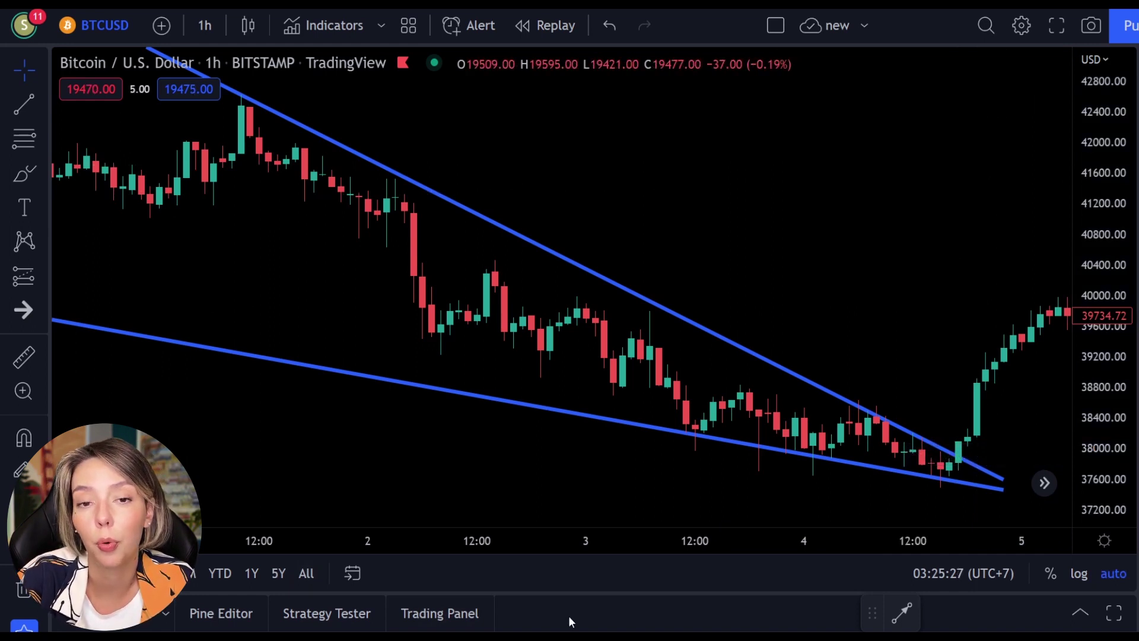
left_click(37, 170)
mouse_move(244, 122)
left_mouse_down()
mouse_move(449, 395)
mouse_move(559, 299)
mouse_move(685, 432)
mouse_move(756, 380)
mouse_move(776, 381)
mouse_move(841, 458)
mouse_move(894, 408)
mouse_move(903, 454)
mouse_move(921, 440)
mouse_move(941, 472)
mouse_move(967, 440)
mouse_move(980, 388)
mouse_move(992, 265)
mouse_move(969, 329)
mouse_move(1009, 328)
left_mouse_up()
key("ctrl+z")
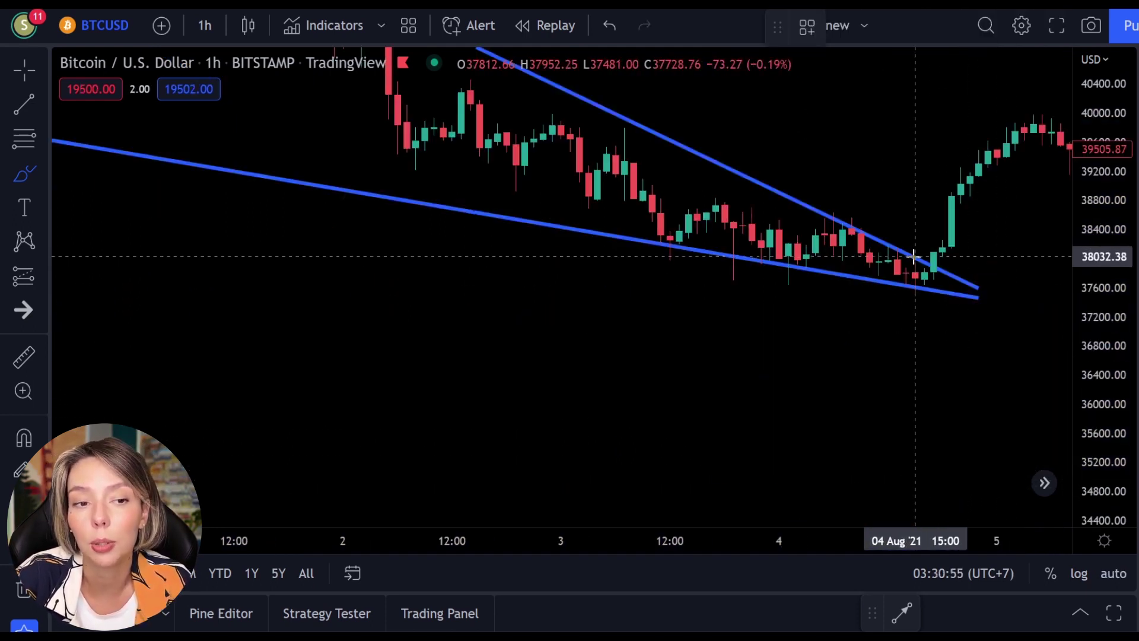
- Brush an upward arrow at the falling wedge's breakout and a downward stroke beneath the wedge's end, and undo the annotations
mouse_move(914, 252)
left_mouse_down()
mouse_move(941, 134)
mouse_move(898, 143)
mouse_move(979, 172)
left_mouse_up()
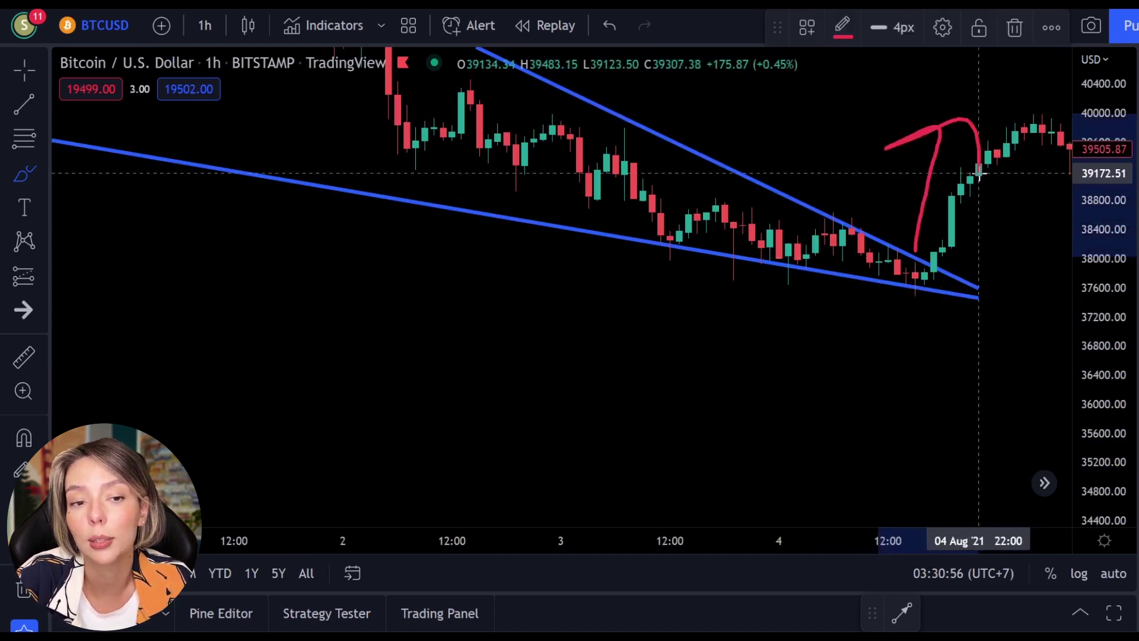
mouse_move(916, 295)
left_mouse_down()
mouse_move(809, 445)
mouse_move(838, 375)
mouse_move(910, 409)
left_mouse_up()
key("ctrl+z")
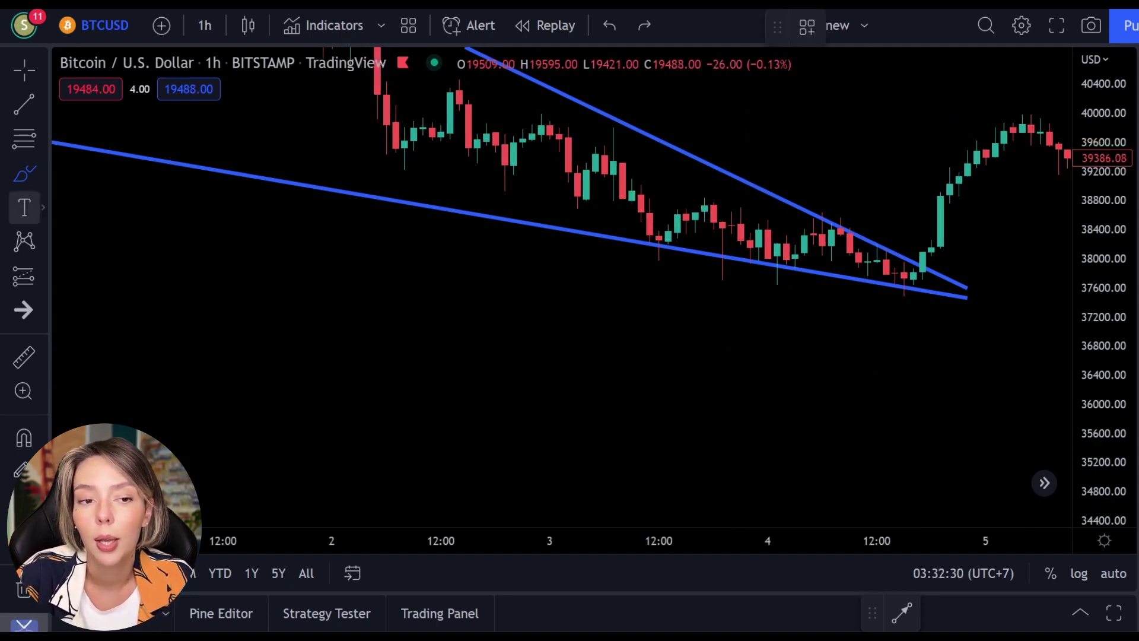
- Brush a large upward arrow from just above the wedge's end to about 41600 and undo it
left_click(23, 70)
left_click_drag(554, 300, 595, 476)
left_click(24, 174)
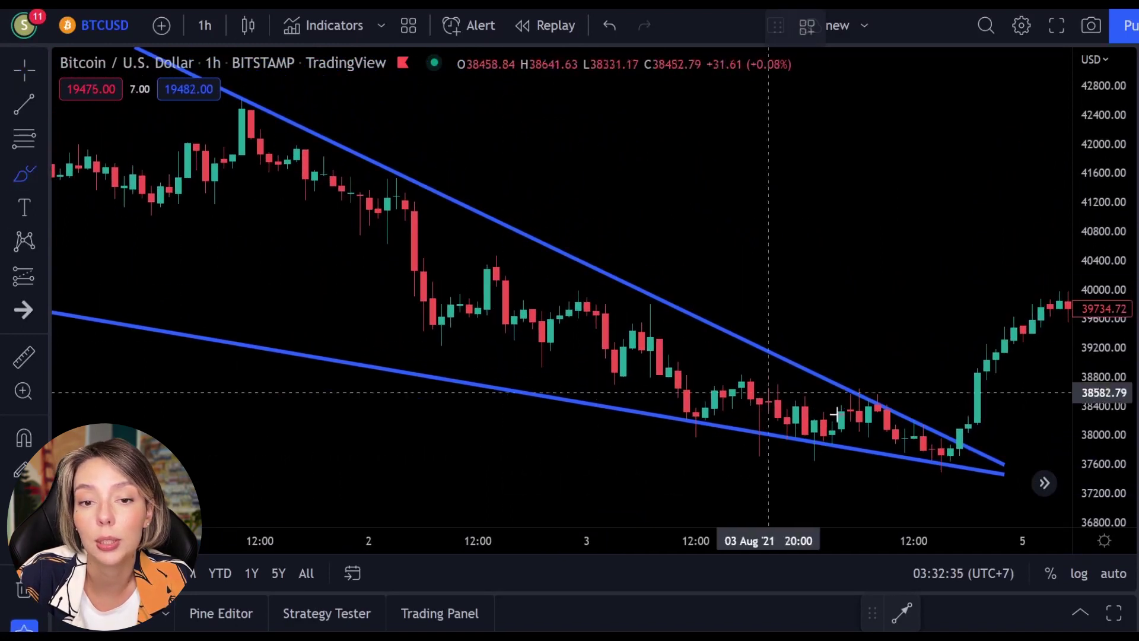
mouse_move(926, 407)
left_mouse_down()
mouse_move(996, 238)
mouse_move(941, 229)
mouse_move(1017, 178)
mouse_move(1005, 329)
left_mouse_up()
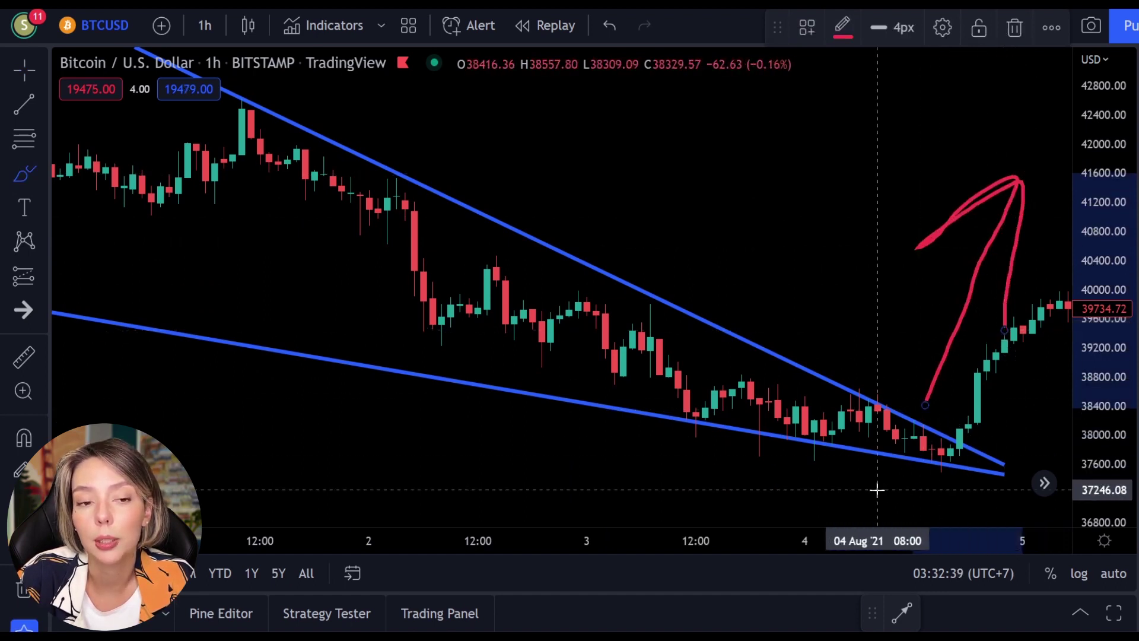
key("ctrl+z")
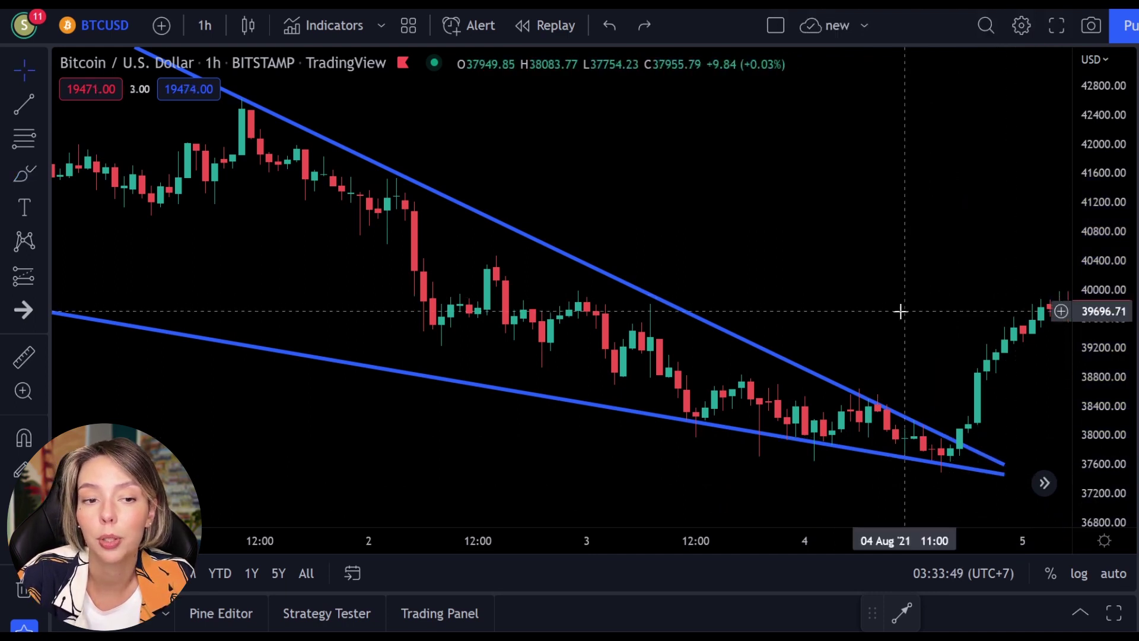
- Brush a downward stroke below the narrow end of the falling wedge
mouse_move(903, 310)
left_mouse_down()
mouse_move(910, 211)
mouse_move(941, 150)
mouse_move(935, 53)
left_mouse_up()
left_click(25, 173)
mouse_move(969, 229)
left_mouse_down()
mouse_move(755, 455)
mouse_move(948, 442)
left_mouse_up()
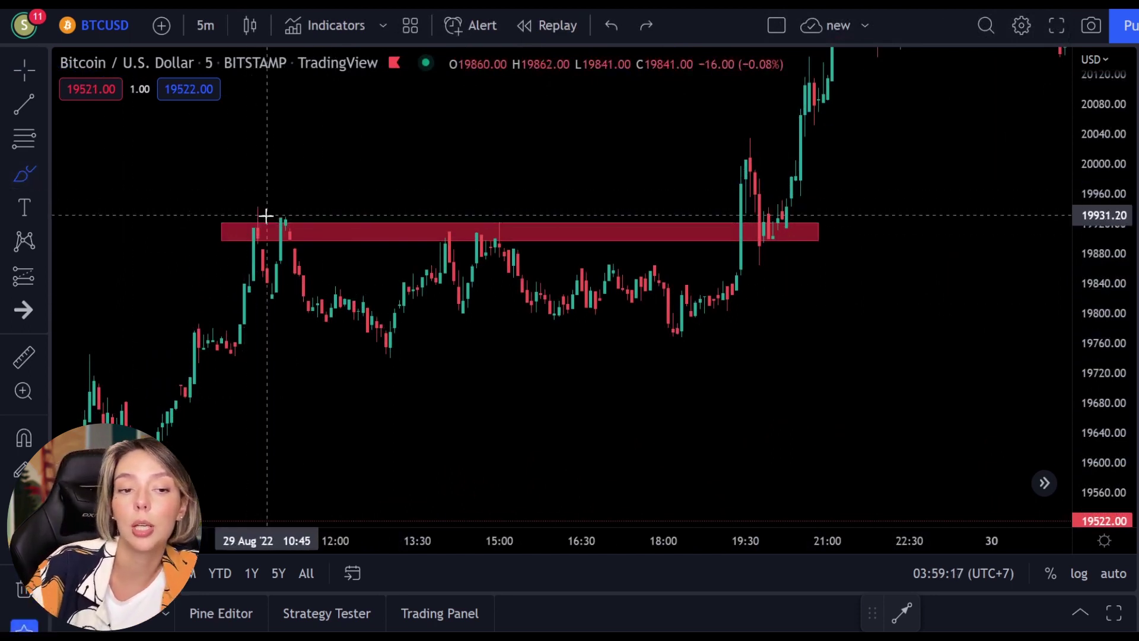
- Circle the price touches along the red resistance zone on the 5m chart with the brush
mouse_move(261, 208)
left_mouse_down()
mouse_move(234, 235)
mouse_move(251, 213)
mouse_move(297, 236)
mouse_move(287, 209)
left_mouse_up()
left_click_drag(444, 209, 401, 204)
mouse_move(509, 216)
left_mouse_down()
mouse_move(521, 240)
mouse_move(486, 221)
left_mouse_up()
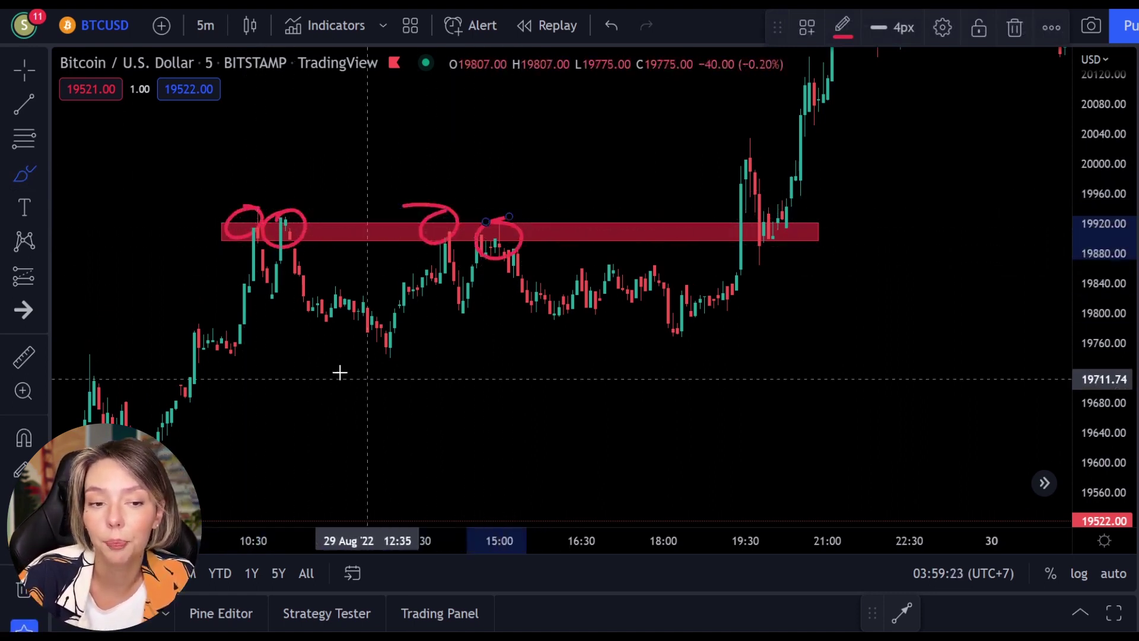
- Brush three downward arrows from the circled touches to mark the rejections at the resistance zone
mouse_move(241, 248)
left_mouse_down()
mouse_move(293, 329)
mouse_move(288, 308)
mouse_move(245, 334)
left_mouse_up()
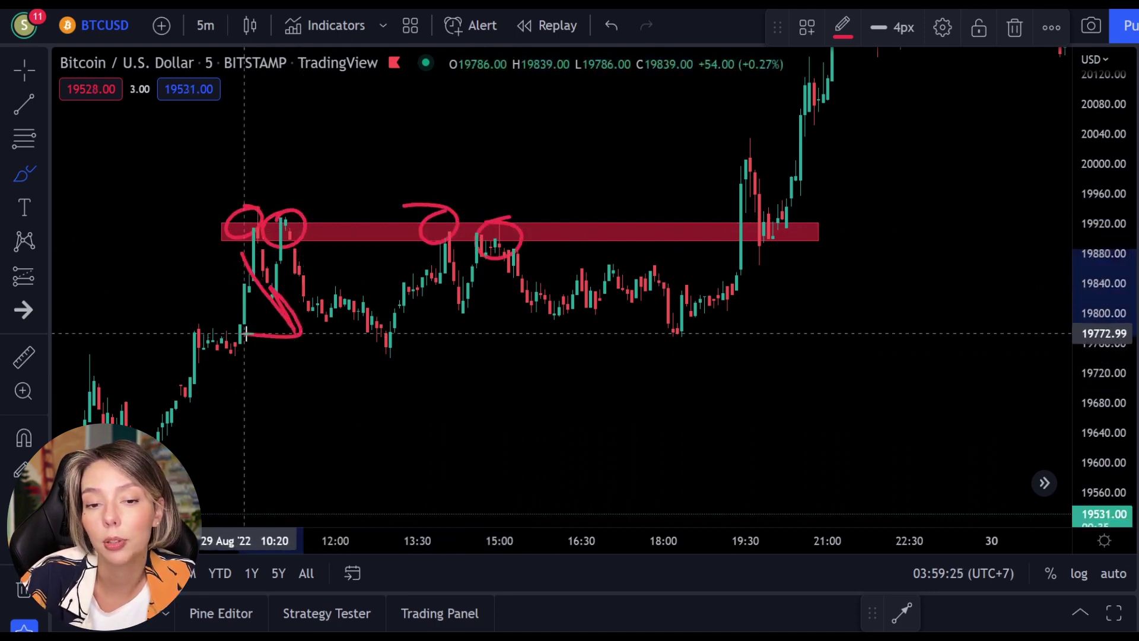
left_click_drag(316, 259, 407, 343)
mouse_move(374, 300)
left_mouse_down()
mouse_move(407, 346)
mouse_move(360, 342)
left_mouse_up()
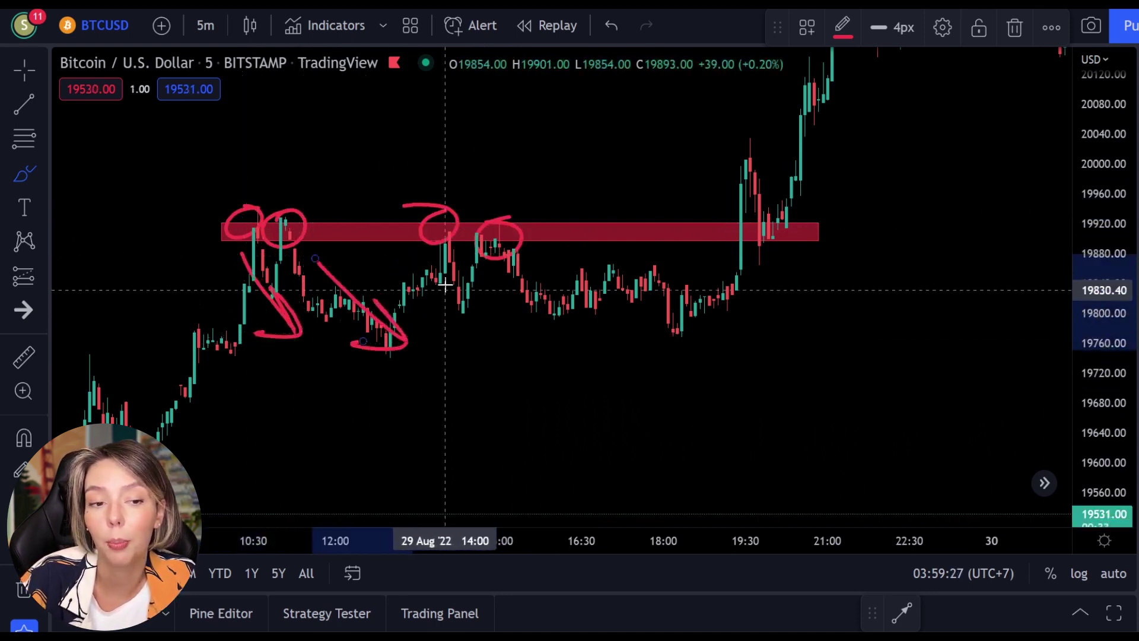
left_click_drag(444, 259, 518, 386)
left_click_drag(498, 343, 420, 383)
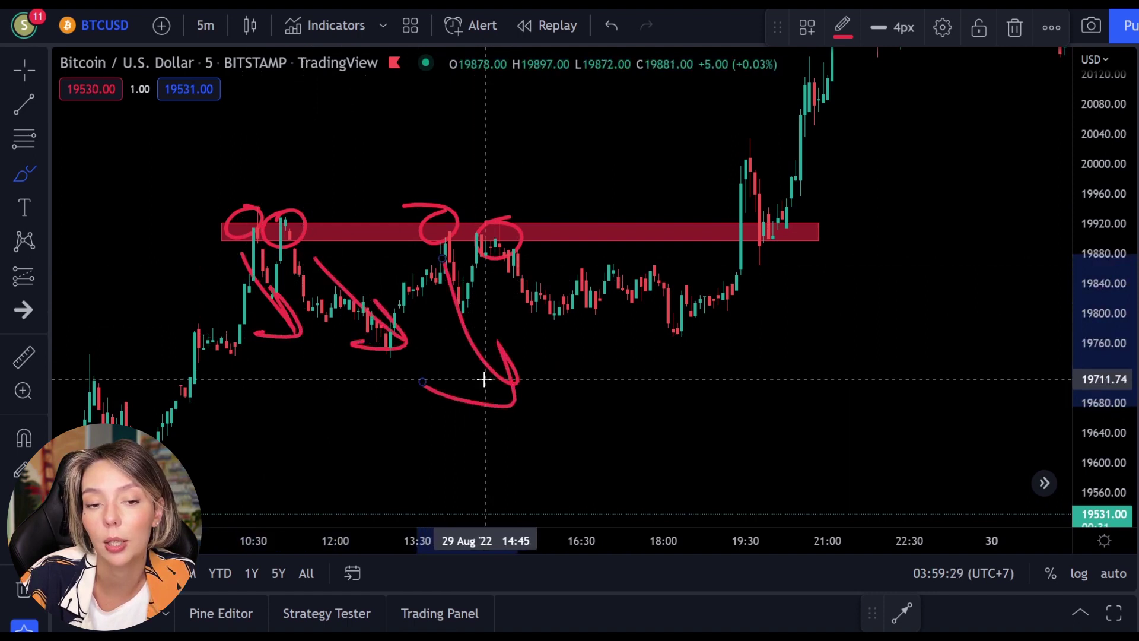
- Undo all brush circles and arrows around the red resistance zone
key("ctrl+z")
key("ctrl+z")
key("ctrl+z")
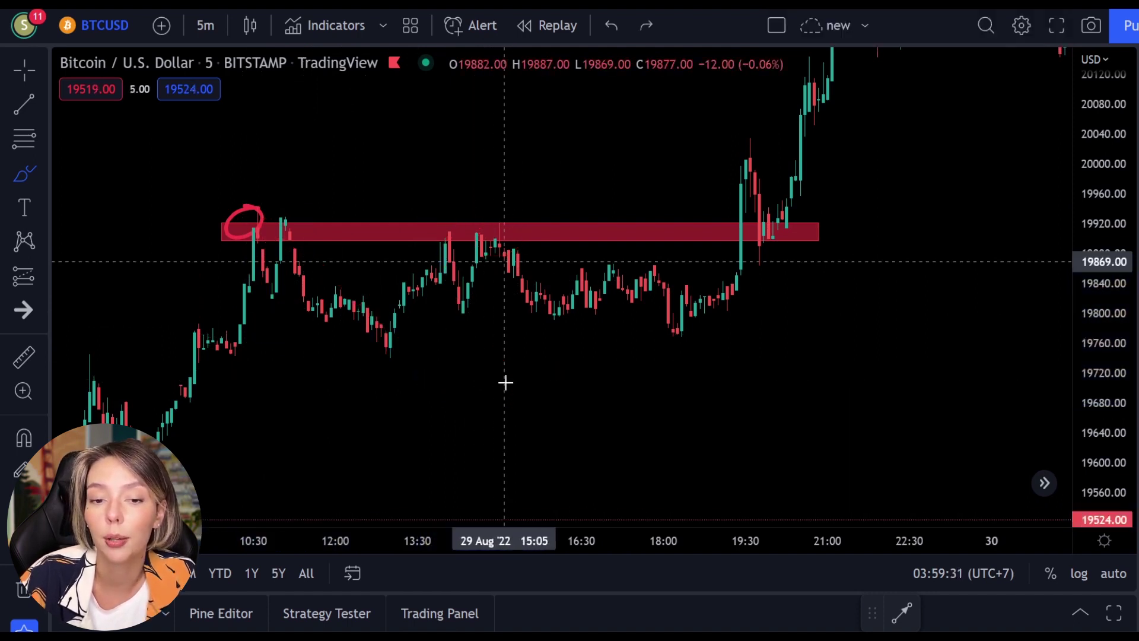
key("ctrl+z")
- Brush an arrow for the pullback into the red zone after the breakout and a line beneath it, and undo the strokes
mouse_move(716, 254)
left_mouse_down()
mouse_move(729, 185)
mouse_move(693, 146)
mouse_move(746, 109)
mouse_move(819, 237)
mouse_move(783, 244)
mouse_move(858, 264)
left_mouse_up()
key("ctrl+z")
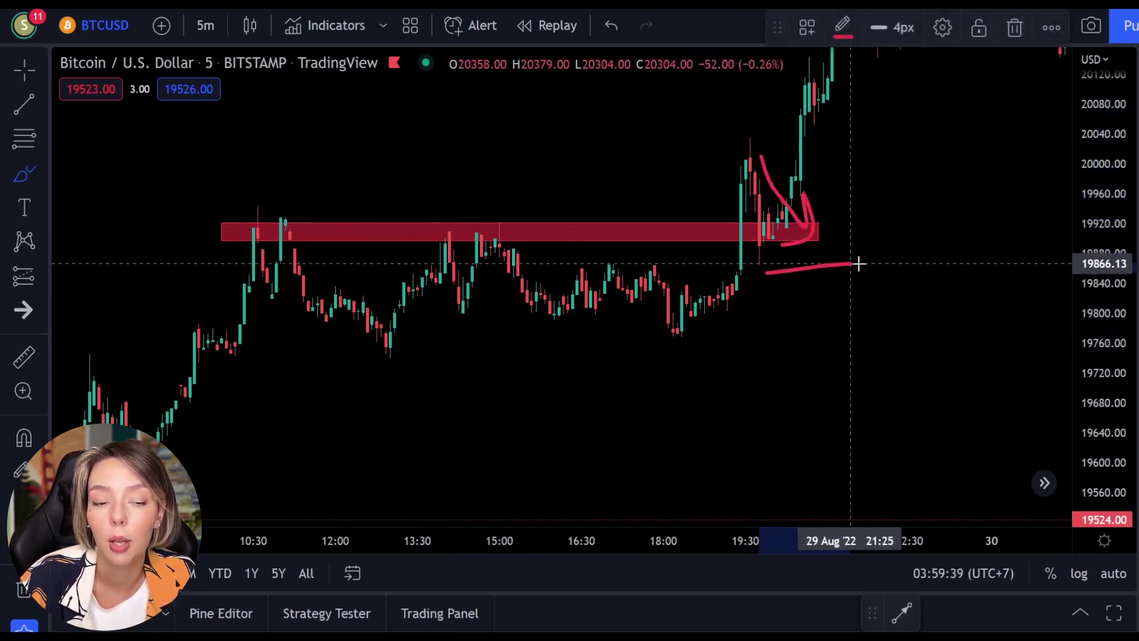
key("ctrl+z")
key("ctrl+z")
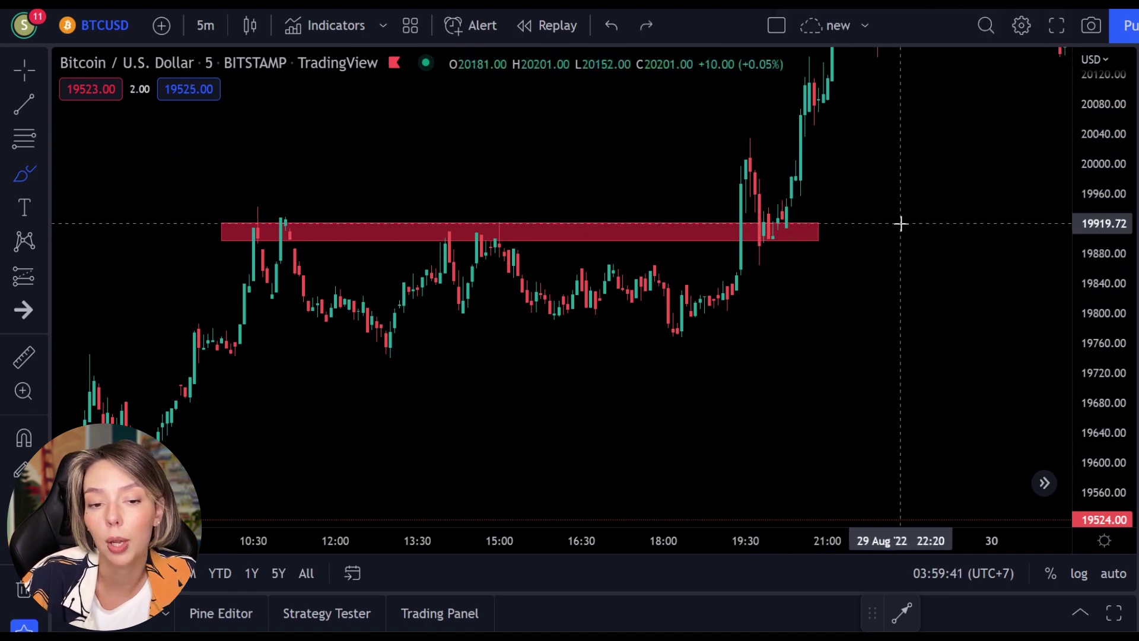
- Brush an upward arrow from the end of the red zone to mark the continuation after the retest, and undo it
left_click_drag(697, 155, 486, 326)
left_click(26, 178)
mouse_move(670, 376)
left_mouse_down()
mouse_move(692, 237)
mouse_move(786, 189)
mouse_move(740, 334)
left_mouse_up()
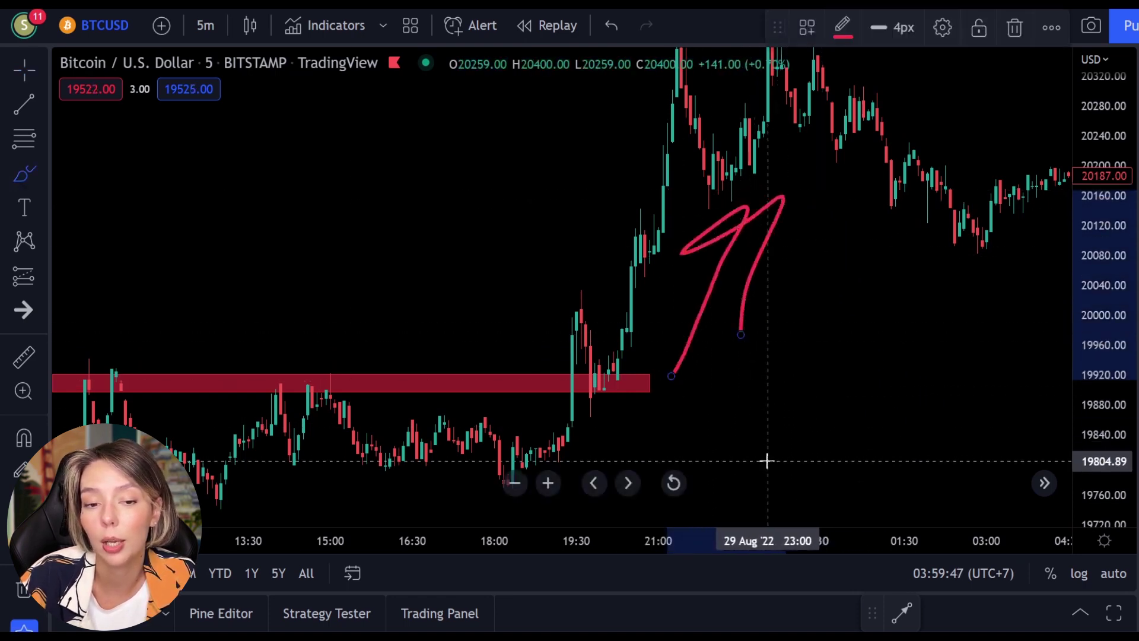
key("ctrl+z")
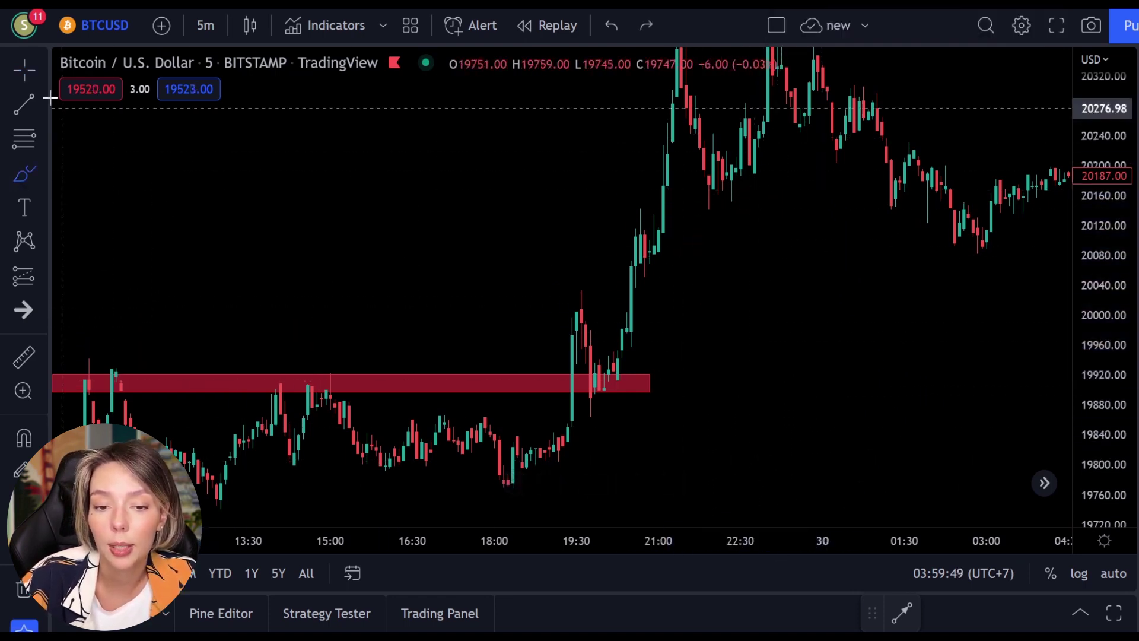
- Examine the breakout and retest of the red resistance zone on the 5m chart
left_click(27, 74)
left_click_drag(504, 252, 664, 156)
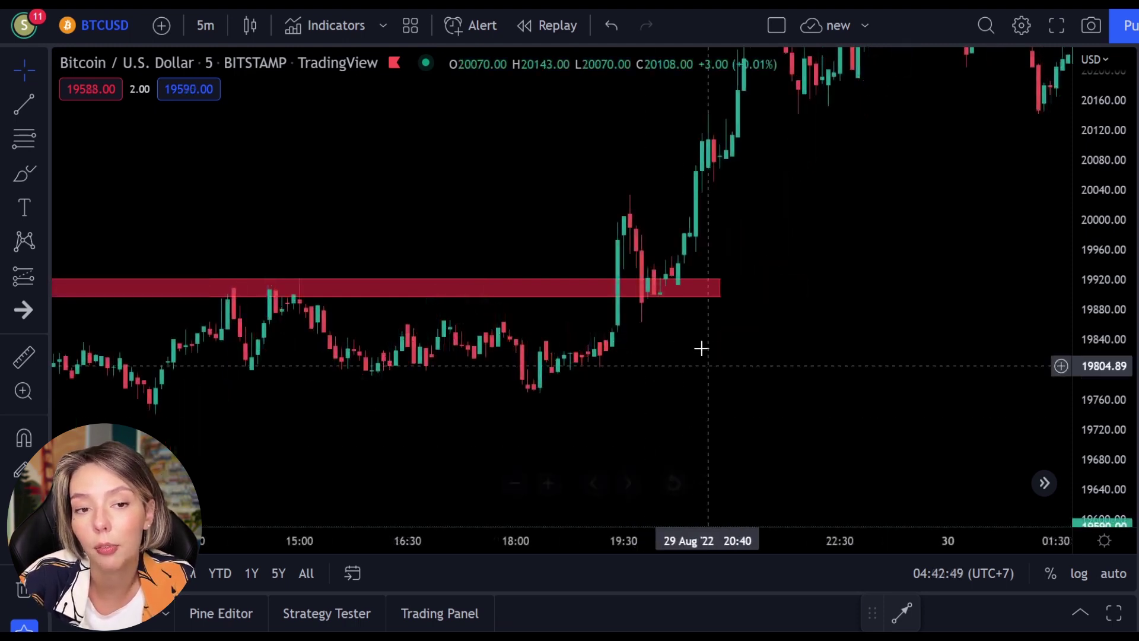
scroll(688, 356, "down", 2)
scroll(694, 373, "down", 2)
scroll(683, 389, "up", 3)
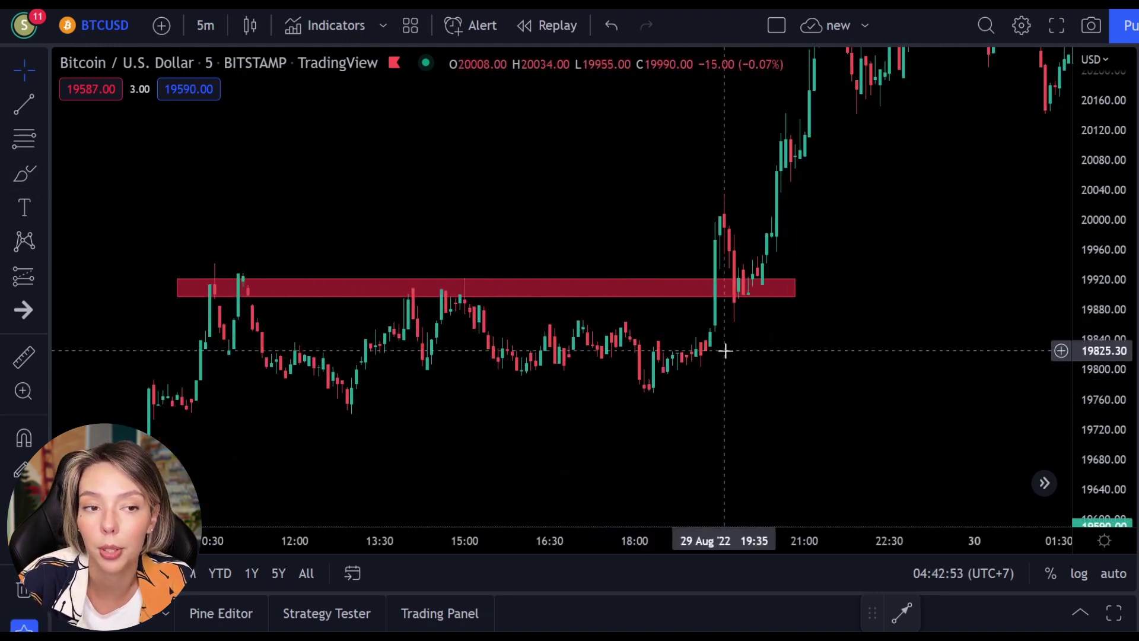
left_click_drag(626, 201, 526, 216)
left_click(567, 305)
left_click(676, 326)
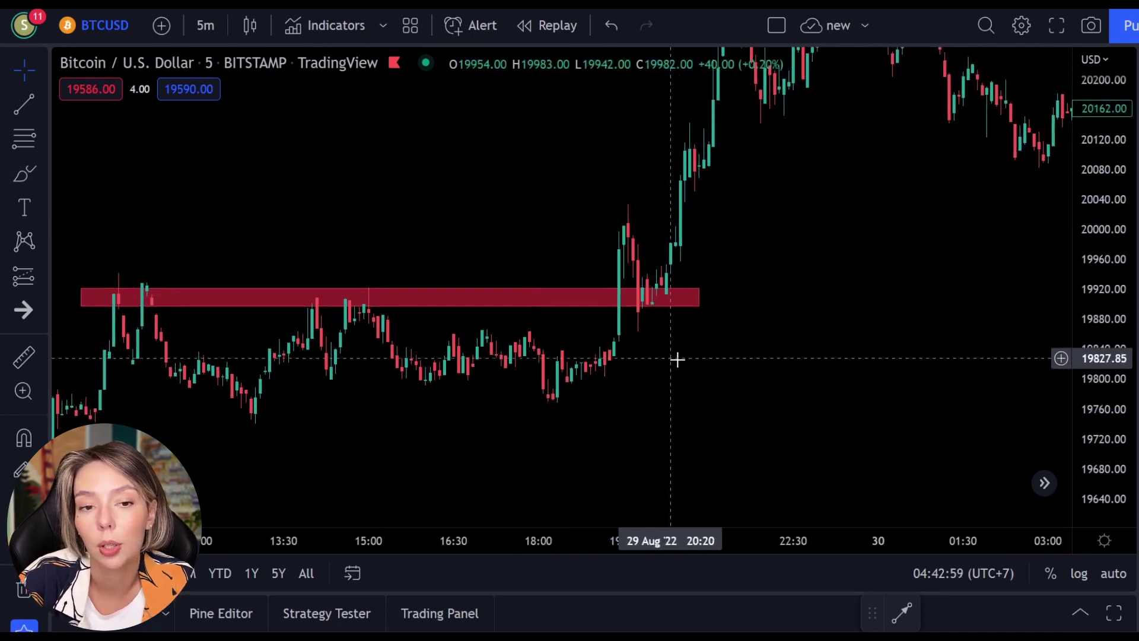
scroll(509, 397, "up", 3)
left_click_drag(509, 396, 607, 389)
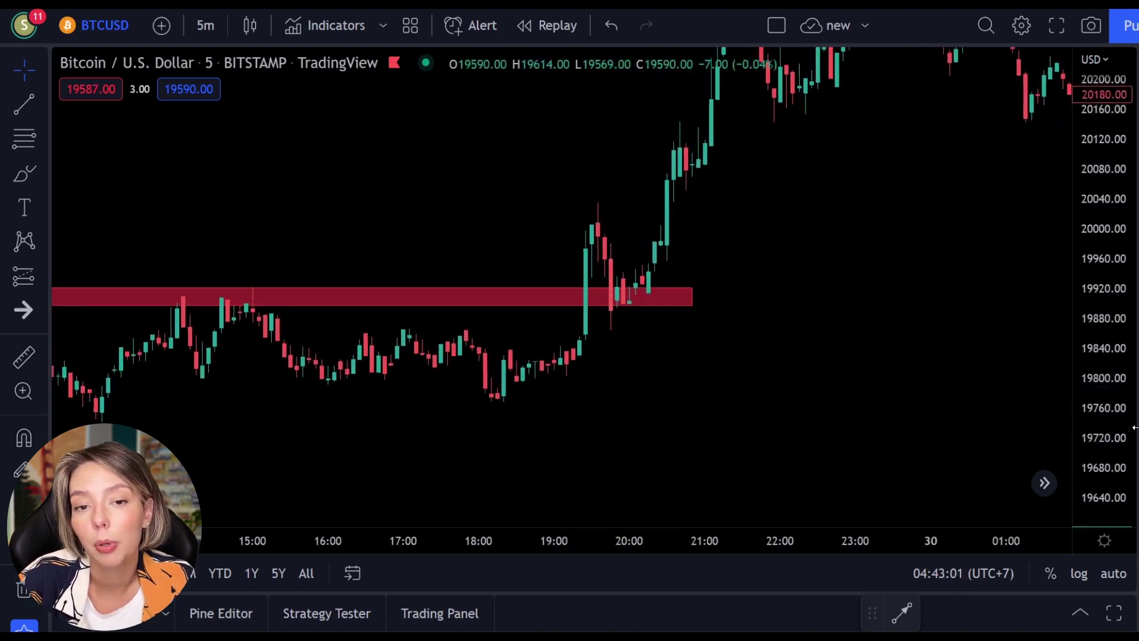
mouse_move(1109, 423)
left_mouse_down()
mouse_move(1109, 250)
mouse_move(1068, 358)
mouse_move(1044, 381)
left_mouse_up()
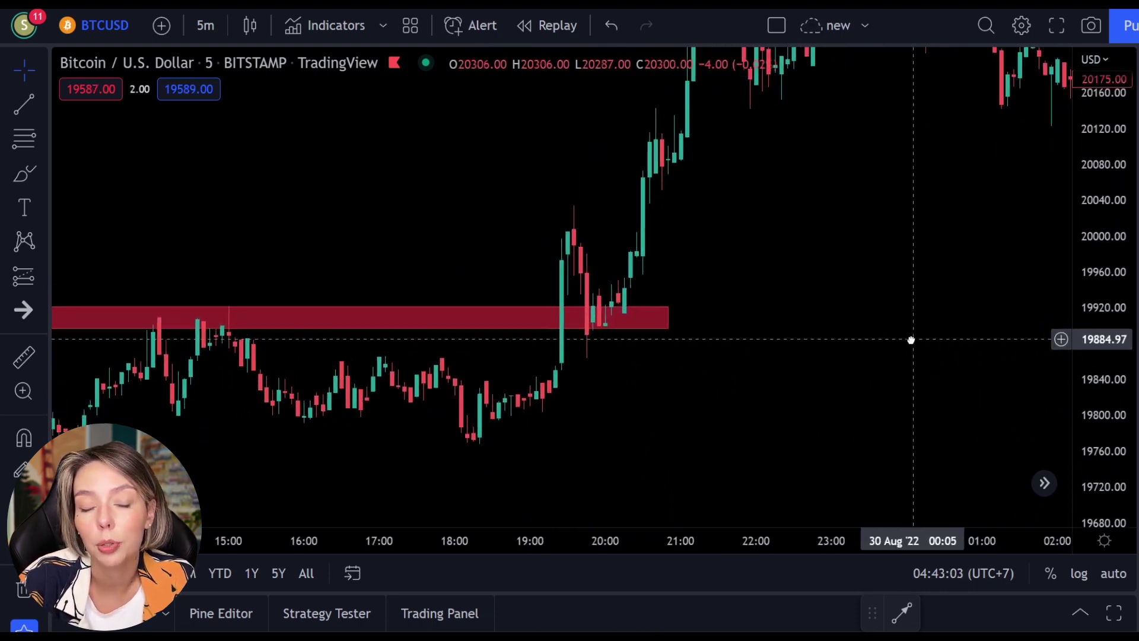
- Circle the retest candles inside the red zone with the brush and undo the circle
left_click(25, 174)
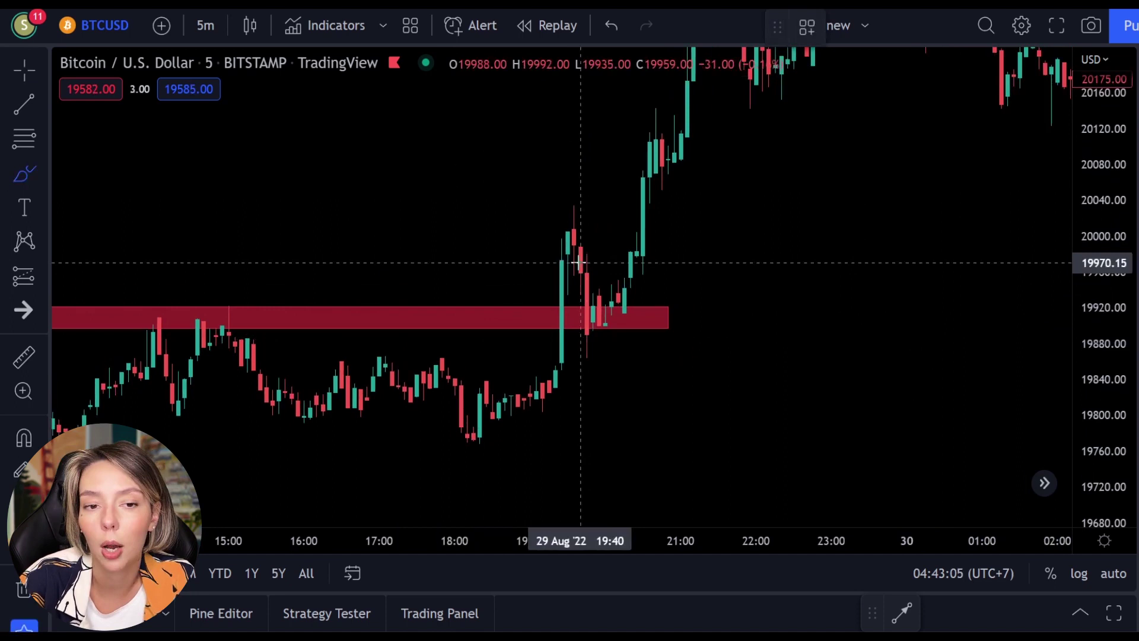
mouse_move(620, 307)
left_mouse_down()
mouse_move(611, 302)
mouse_move(653, 338)
mouse_move(614, 300)
left_mouse_up()
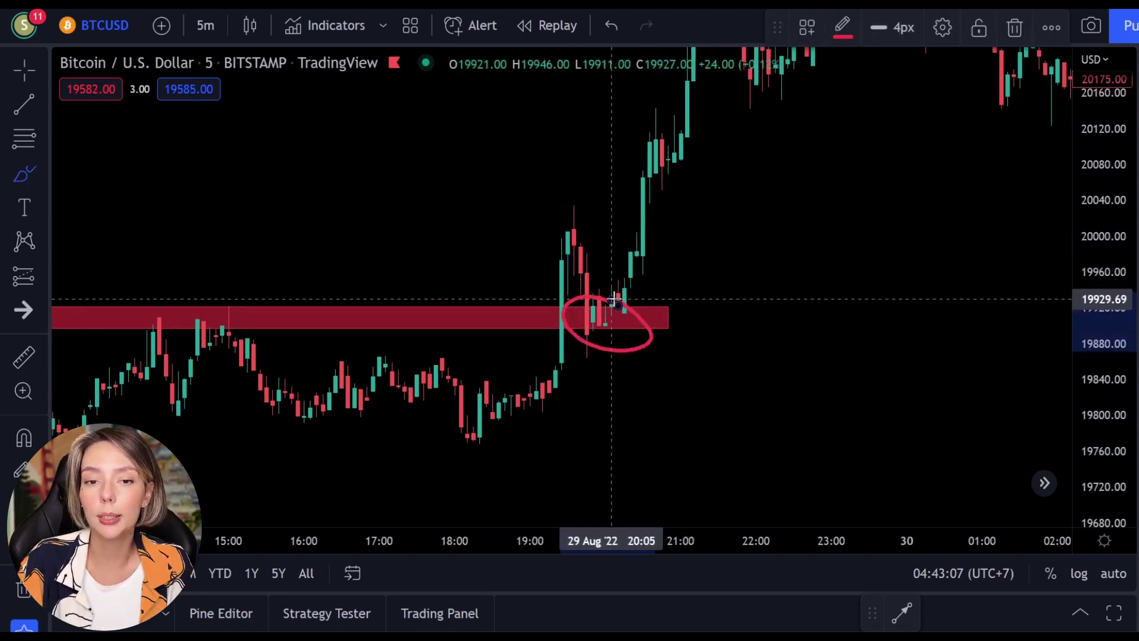
key("ctrl+z")
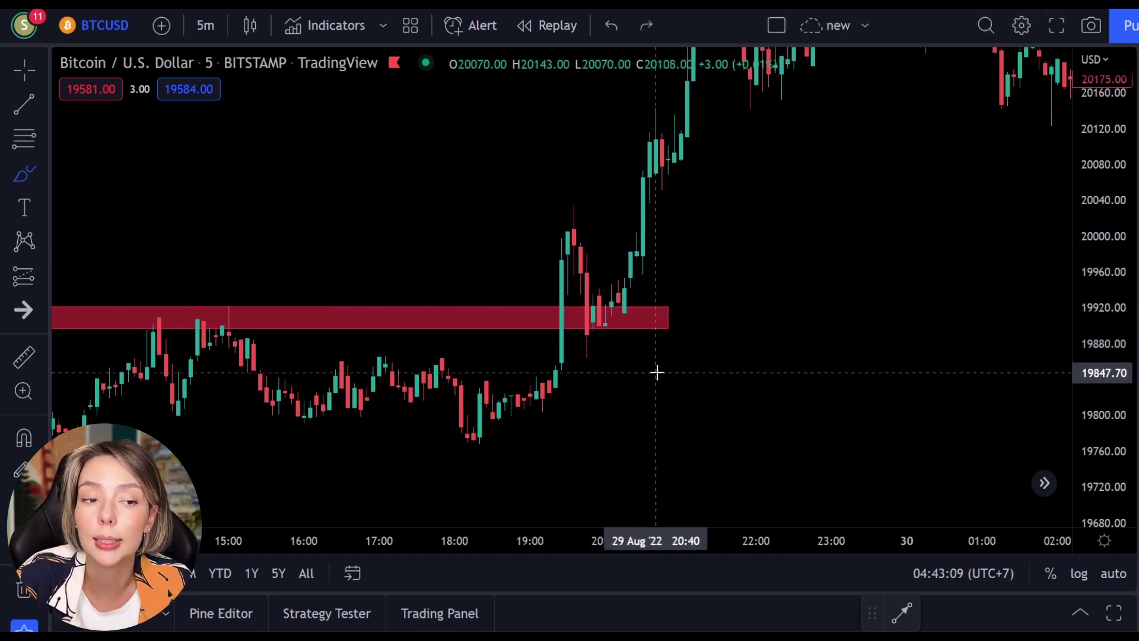
- Brush strokes over the breakout, the pullback and the sideways move inside the red zone, undoing each one
mouse_move(531, 360)
left_mouse_down()
mouse_move(542, 261)
mouse_move(521, 234)
mouse_move(547, 190)
mouse_move(561, 238)
left_mouse_up()
key("ctrl+z")
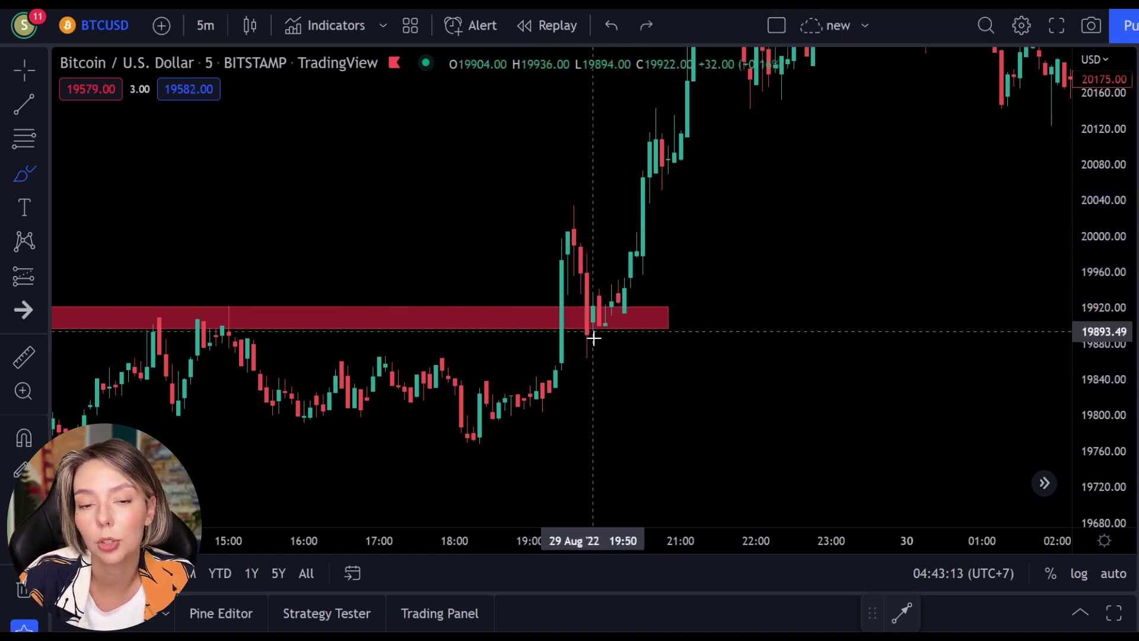
mouse_move(579, 228)
left_mouse_down()
mouse_move(644, 346)
mouse_move(609, 323)
left_mouse_up()
key("ctrl+z")
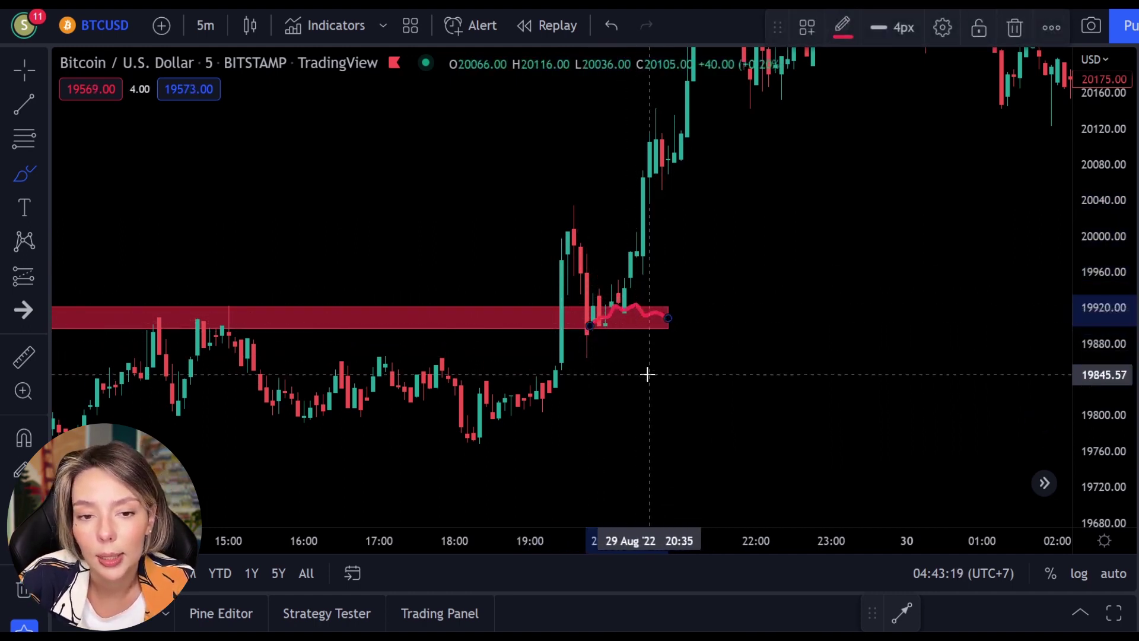
key("ctrl+z")
- Circle the red zone just before the breakout and the retest area after it, undoing each circle
left_click_drag(499, 300, 522, 320)
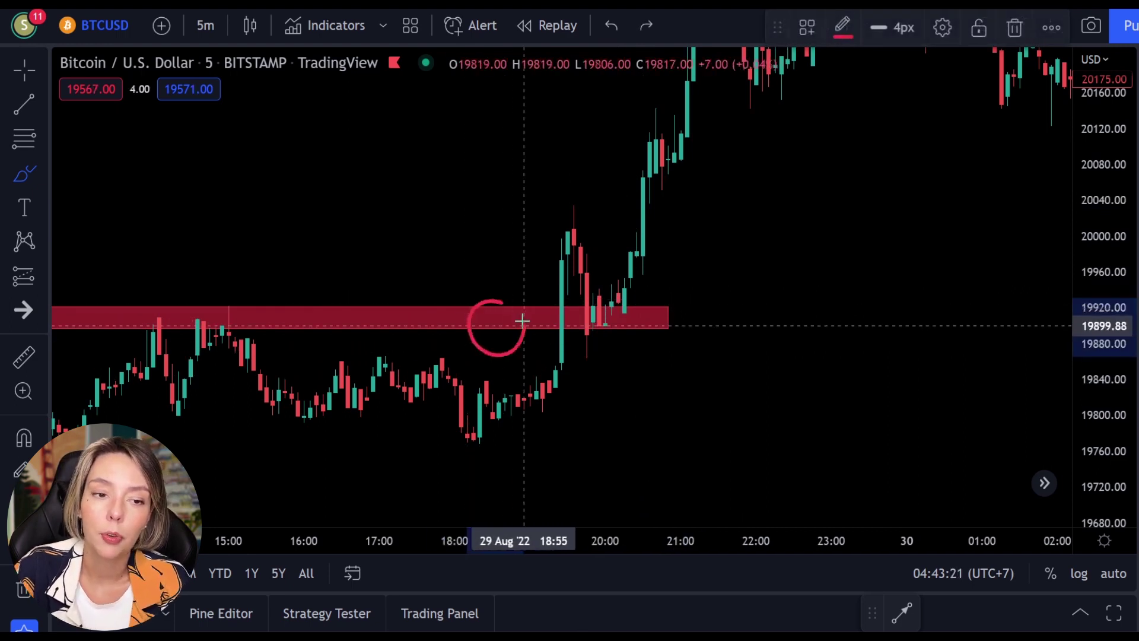
key("ctrl+z")
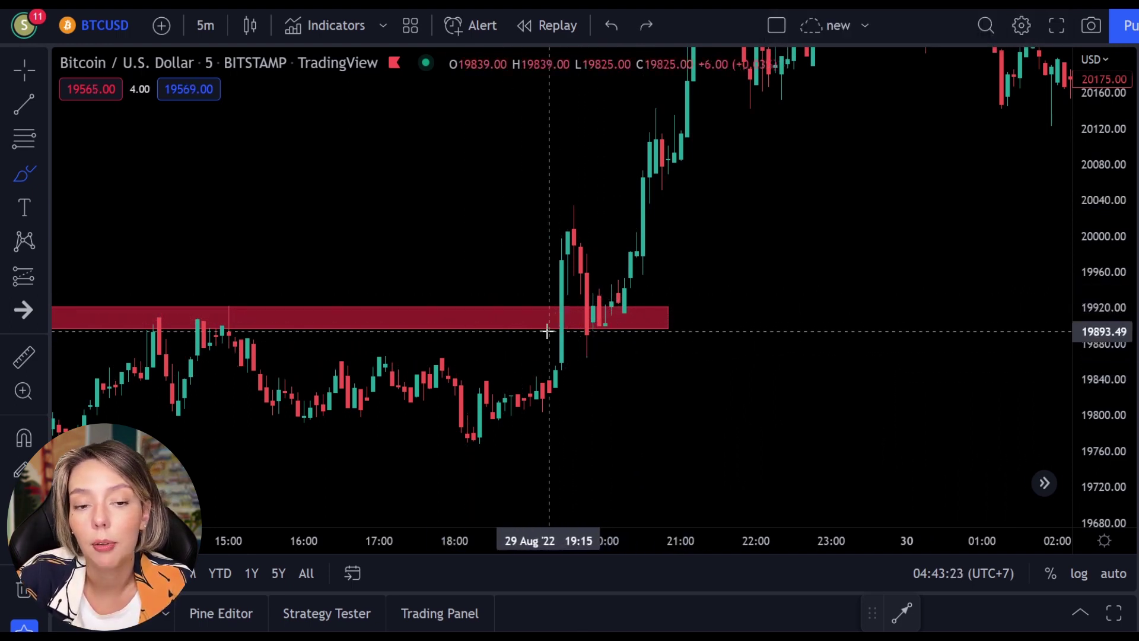
mouse_move(617, 310)
left_mouse_down()
mouse_move(604, 307)
mouse_move(614, 362)
left_mouse_up()
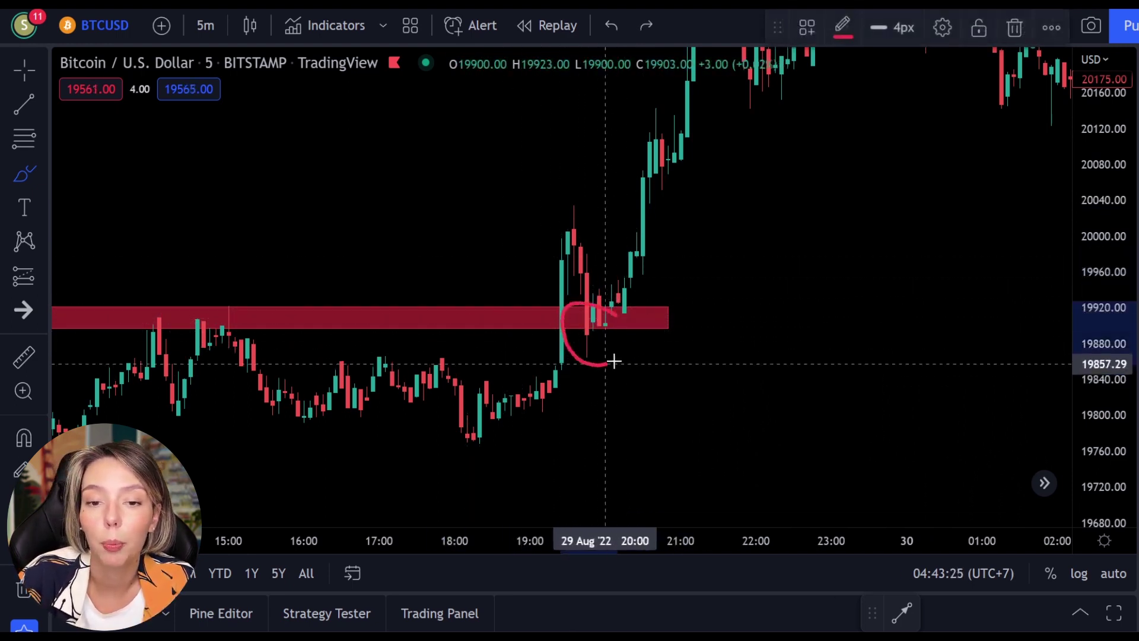
key("ctrl+z")
- Brush a rising stroke through the red zone at the breakout and another upward from the retest, undoing both
mouse_move(520, 326)
left_mouse_down()
mouse_move(554, 224)
mouse_move(597, 276)
left_mouse_up()
key("ctrl+z")
key("ctrl+z")
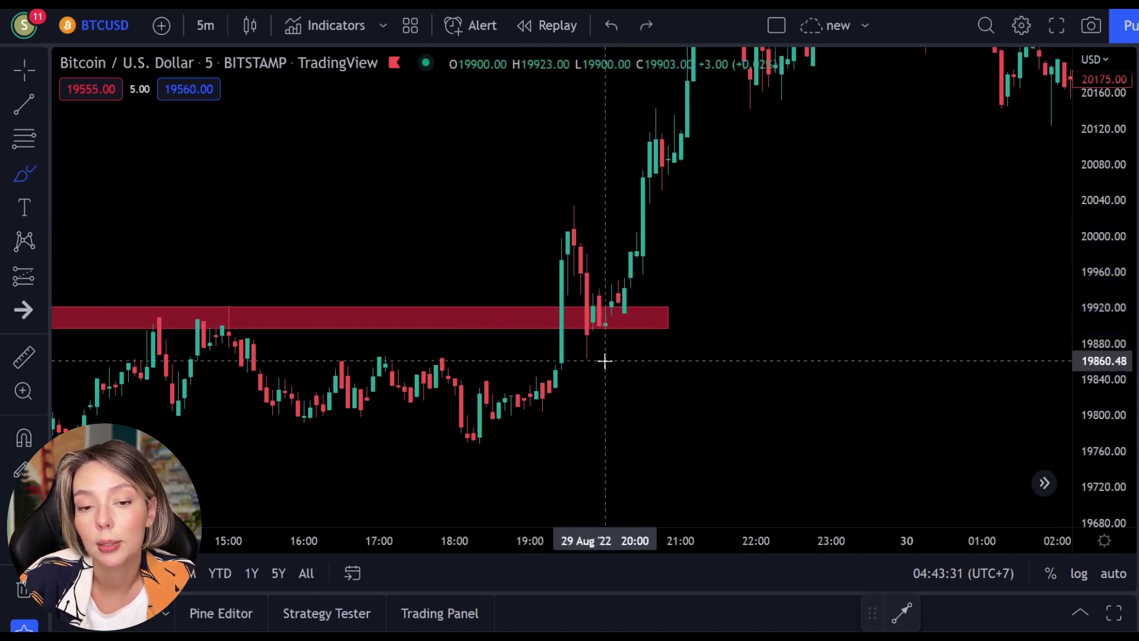
mouse_move(638, 314)
left_mouse_down()
mouse_move(599, 298)
mouse_move(586, 337)
mouse_move(635, 324)
mouse_move(699, 234)
mouse_move(699, 178)
mouse_move(691, 193)
mouse_move(732, 229)
left_mouse_up()
key("ctrl+z")
key("ctrl+z")
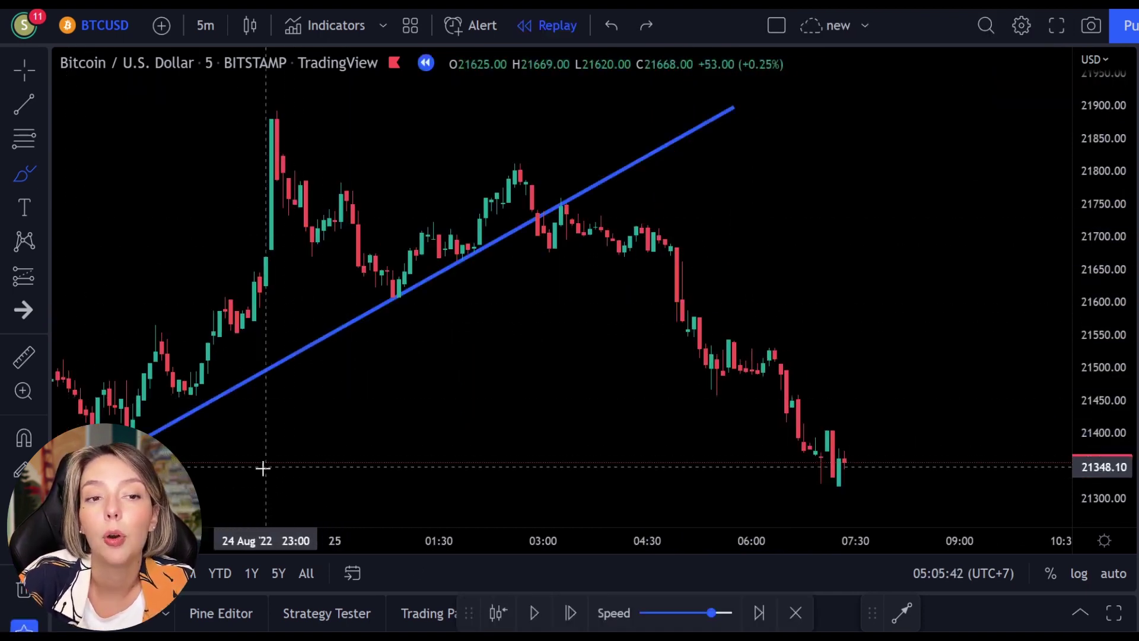
- Brush a rising arrow beneath the blue trend line and a falling stroke through its break, undoing both
mouse_move(245, 476)
left_mouse_down()
mouse_move(730, 241)
mouse_move(704, 215)
mouse_move(757, 337)
left_mouse_up()
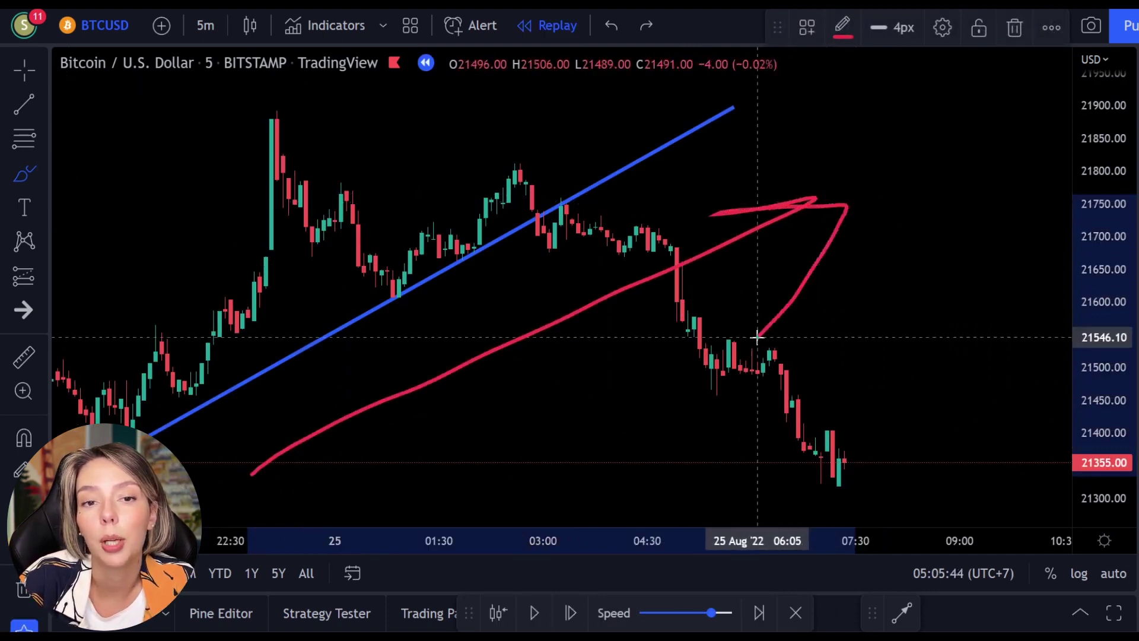
key("ctrl+z")
mouse_move(500, 190)
left_mouse_down()
mouse_move(580, 301)
mouse_move(578, 315)
left_mouse_up()
key("ctrl+z")
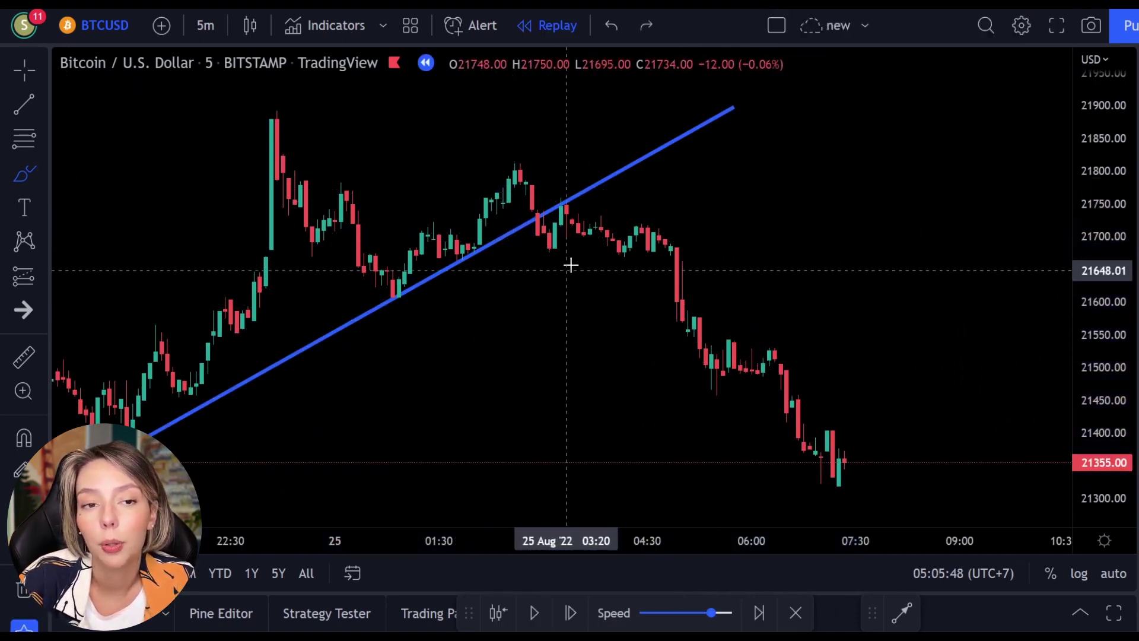
- Circle the candle retesting the broken blue trend line with the brush
mouse_move(561, 188)
left_mouse_down()
mouse_move(585, 196)
mouse_move(564, 189)
left_mouse_up()
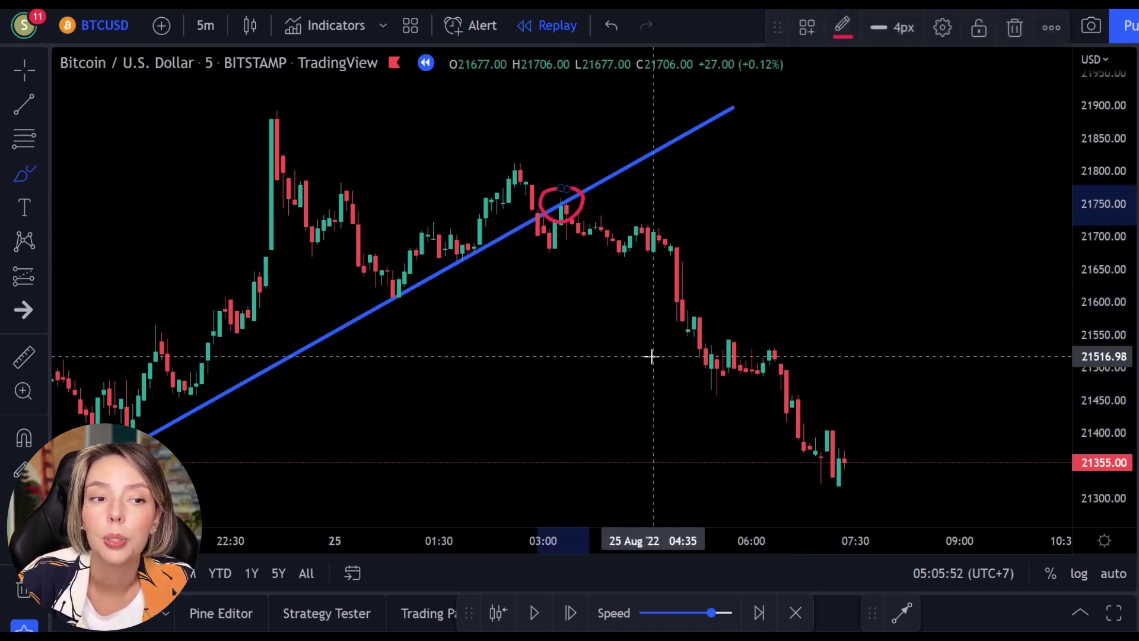
- Brush a horizontal line at the low after the trend line break and circle the dip beneath it, undoing both
left_click_drag(1061, 294, 1045, 142)
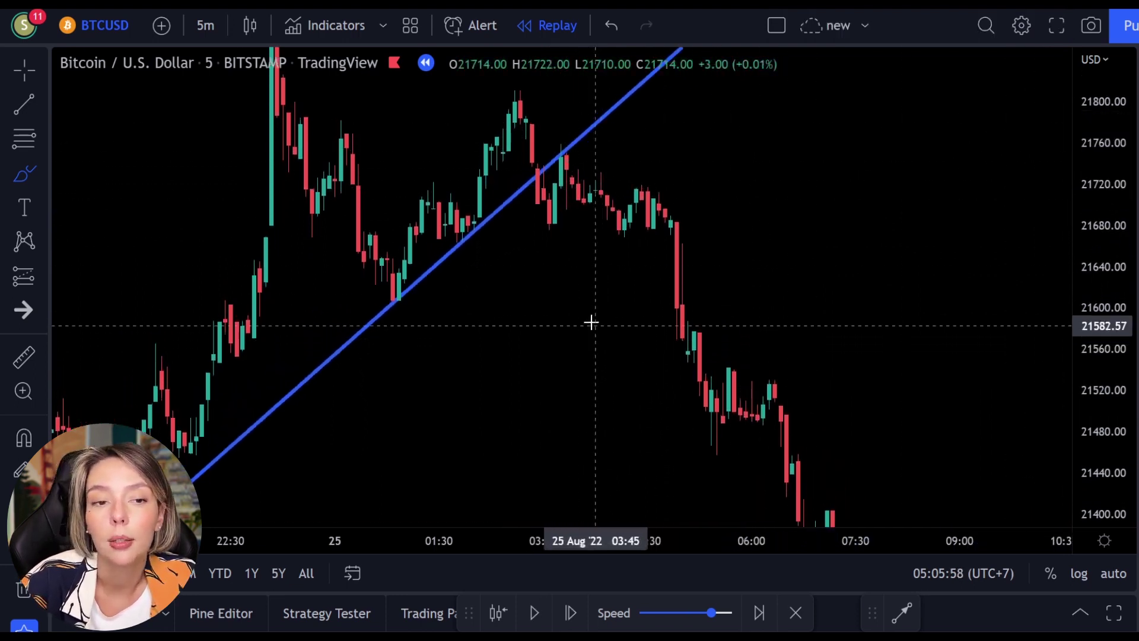
left_click_drag(516, 225, 610, 219)
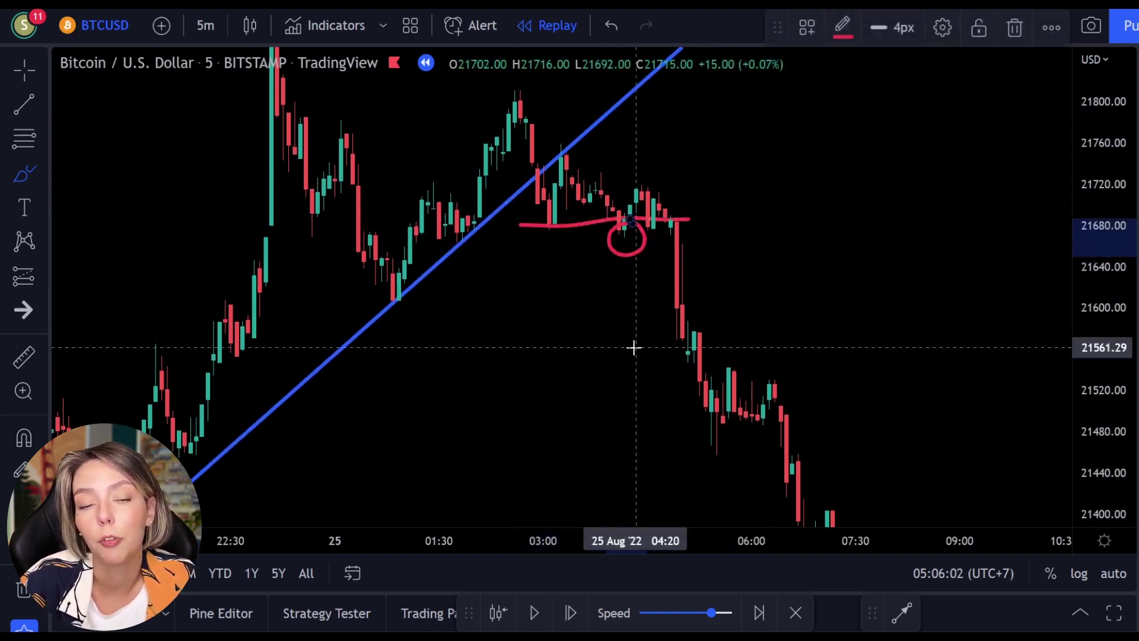
key("ctrl+z")
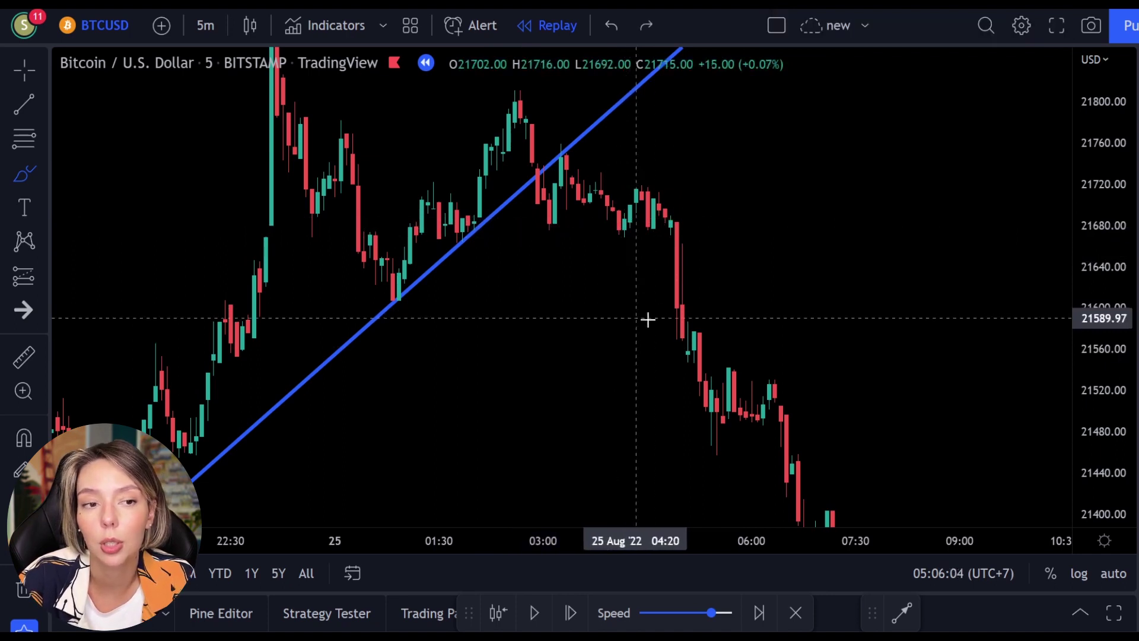
- Circle the blue trend line just above the retest and the break and retest area itself, undoing each circle
mouse_move(590, 126)
left_mouse_down()
mouse_move(559, 136)
mouse_move(586, 124)
left_mouse_up()
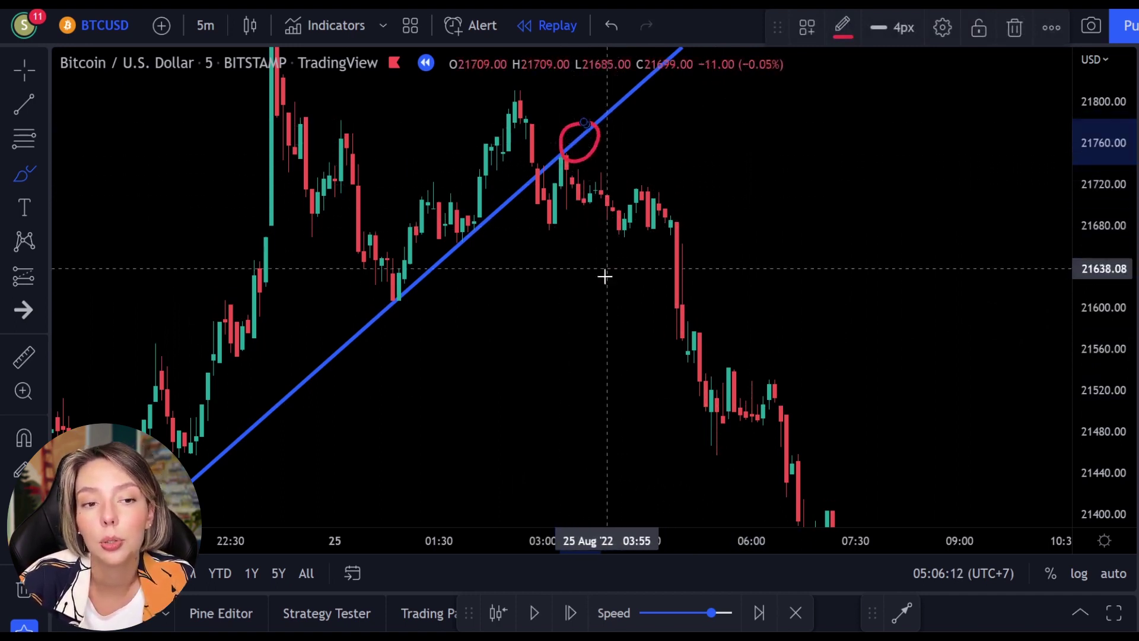
key("ctrl+z")
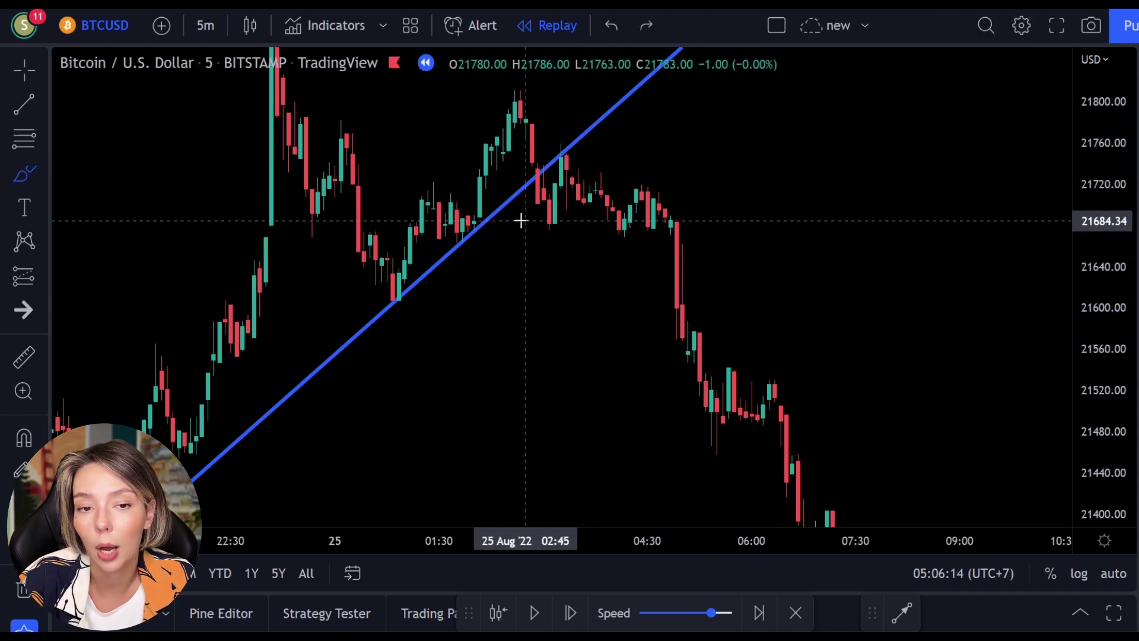
mouse_move(570, 136)
left_mouse_down()
mouse_move(530, 181)
mouse_move(571, 126)
left_mouse_up()
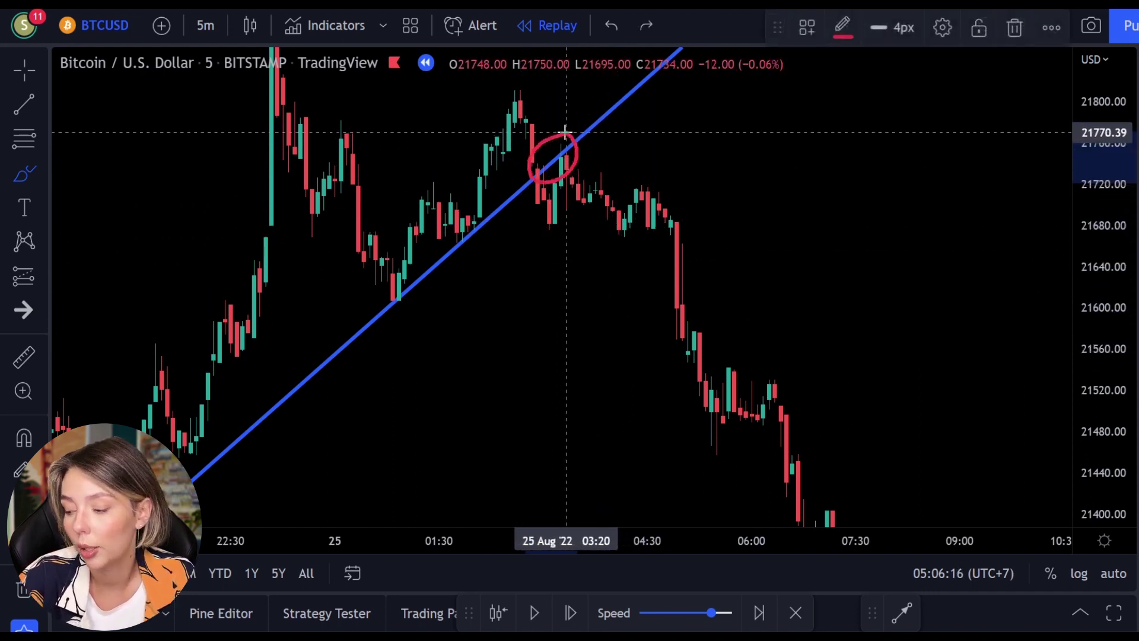
key("ctrl+z")
- Brush a line at the post-break low, circles at the dip and retest, and a falling arrow from the retest, undoing them all
mouse_move(528, 219)
left_mouse_down()
mouse_move(688, 212)
mouse_move(594, 250)
left_mouse_up()
mouse_move(579, 134)
left_mouse_down()
mouse_move(555, 155)
mouse_move(584, 137)
mouse_move(593, 313)
mouse_move(590, 281)
mouse_move(554, 273)
left_mouse_up()
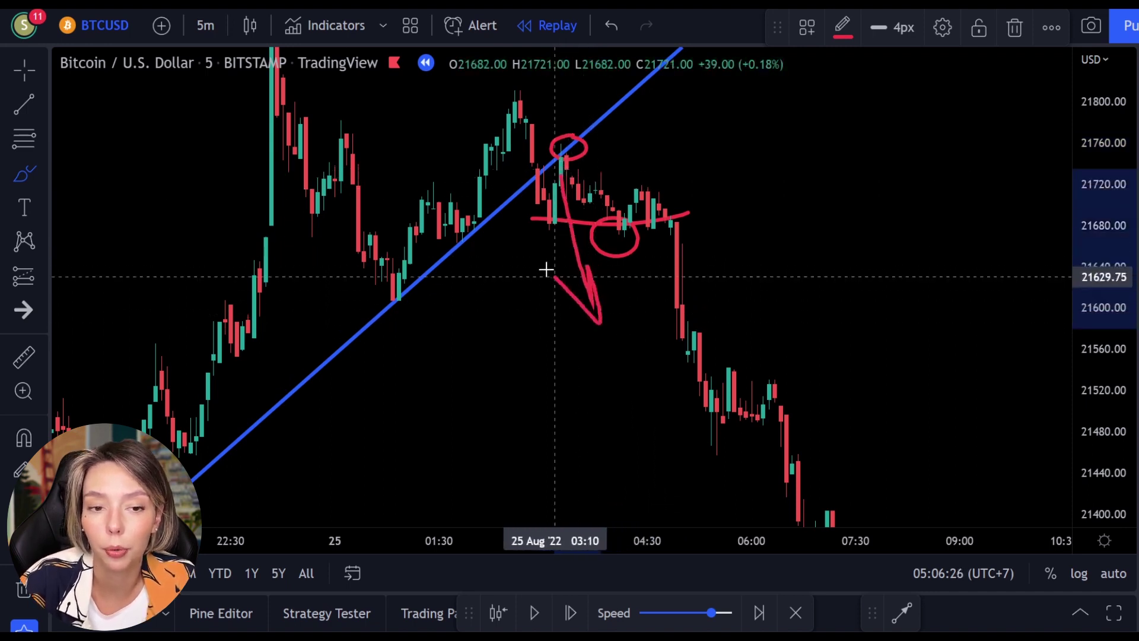
key("ctrl+z")
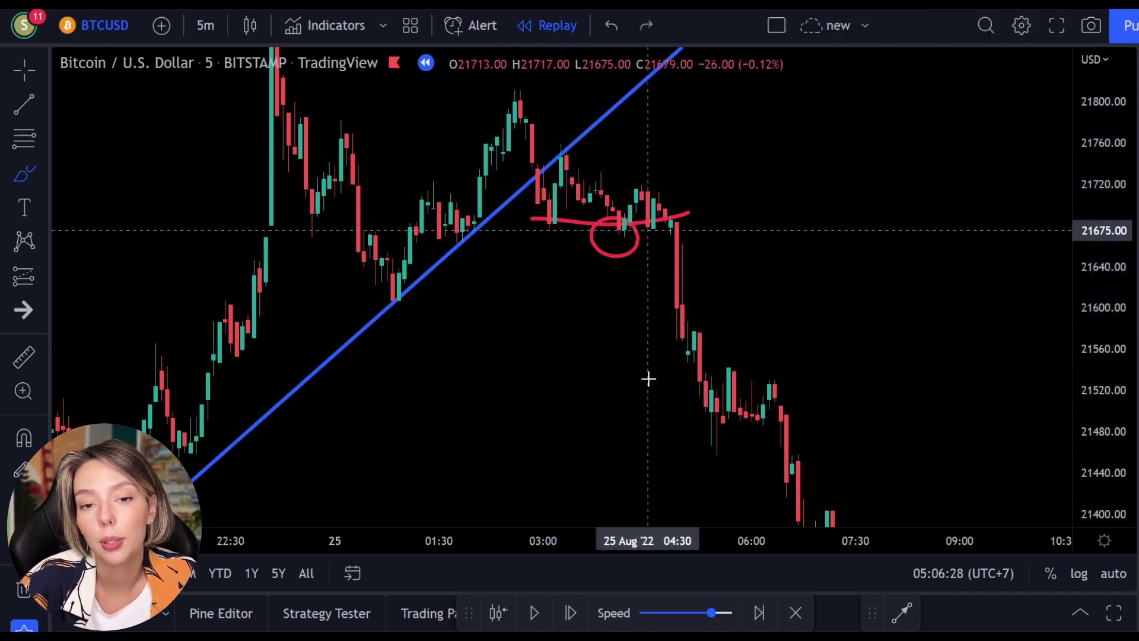
key("ctrl+z")
- Brush a large falling arrow beside the price drop after the retest and undo it
mouse_move(676, 172)
left_mouse_down()
mouse_move(892, 305)
mouse_move(949, 395)
mouse_move(931, 267)
mouse_move(943, 415)
mouse_move(821, 318)
left_mouse_up()
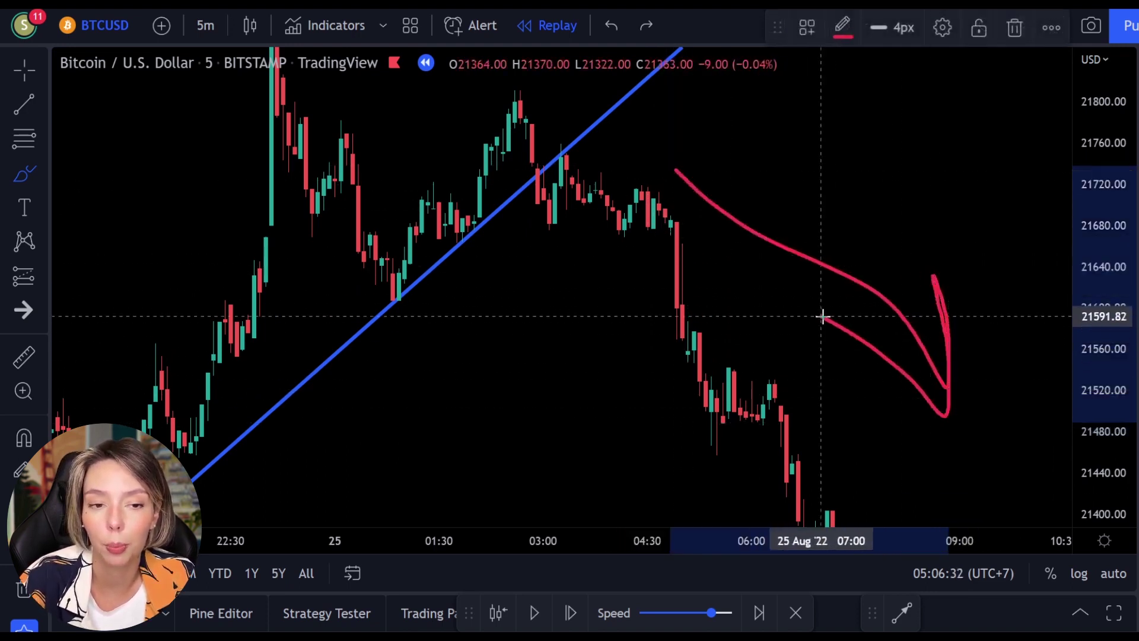
key("ctrl+z")
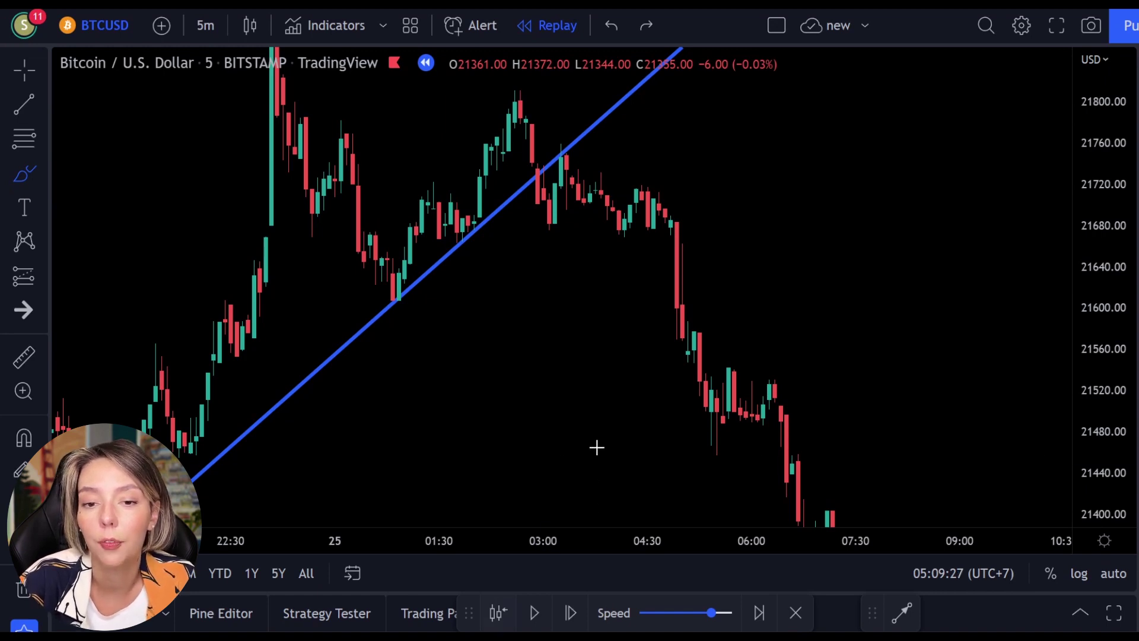
left_click_drag(1094, 205, 1096, 317)
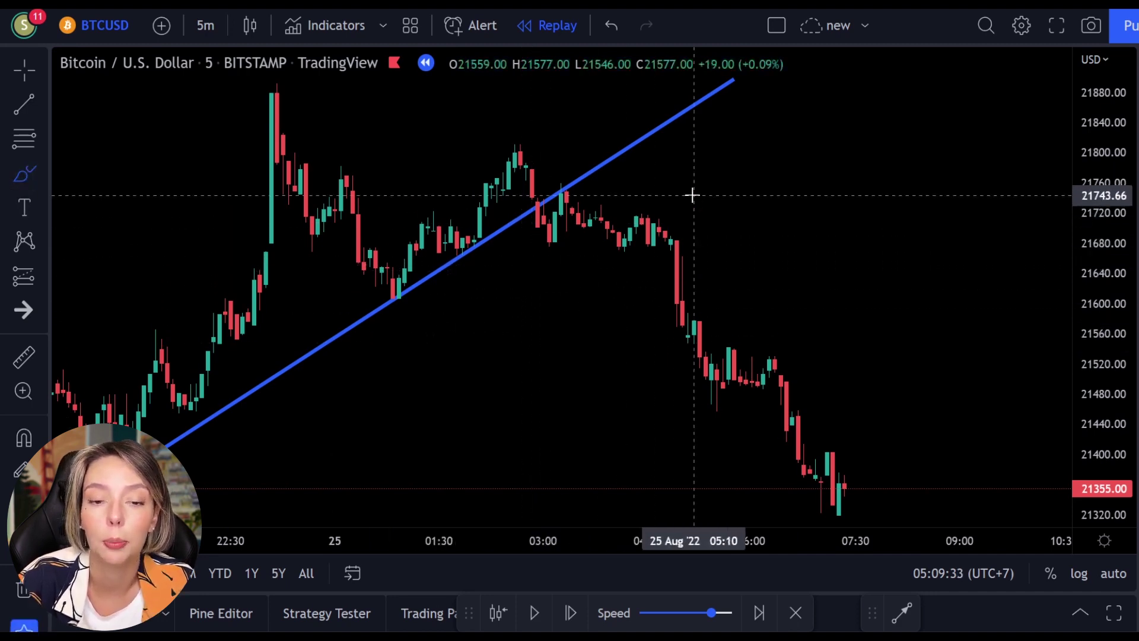
- Switch to Bybit and look through its homepage and the list of USDT Perpetual derivatives contracts
mouse_move(664, 503)
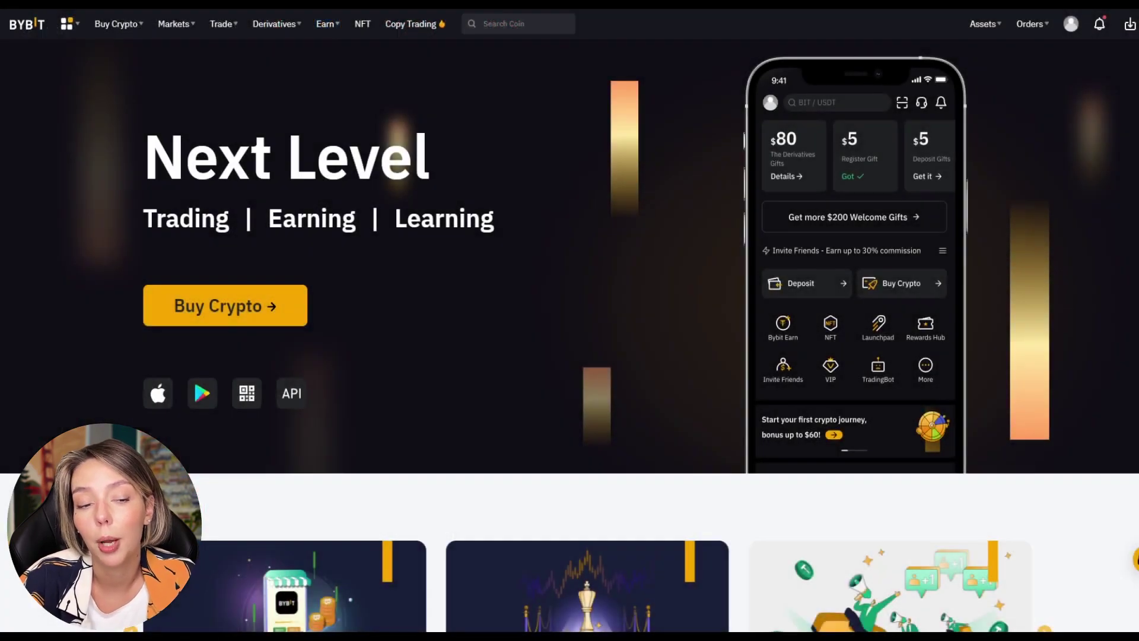
scroll(640, 166, "down", 4)
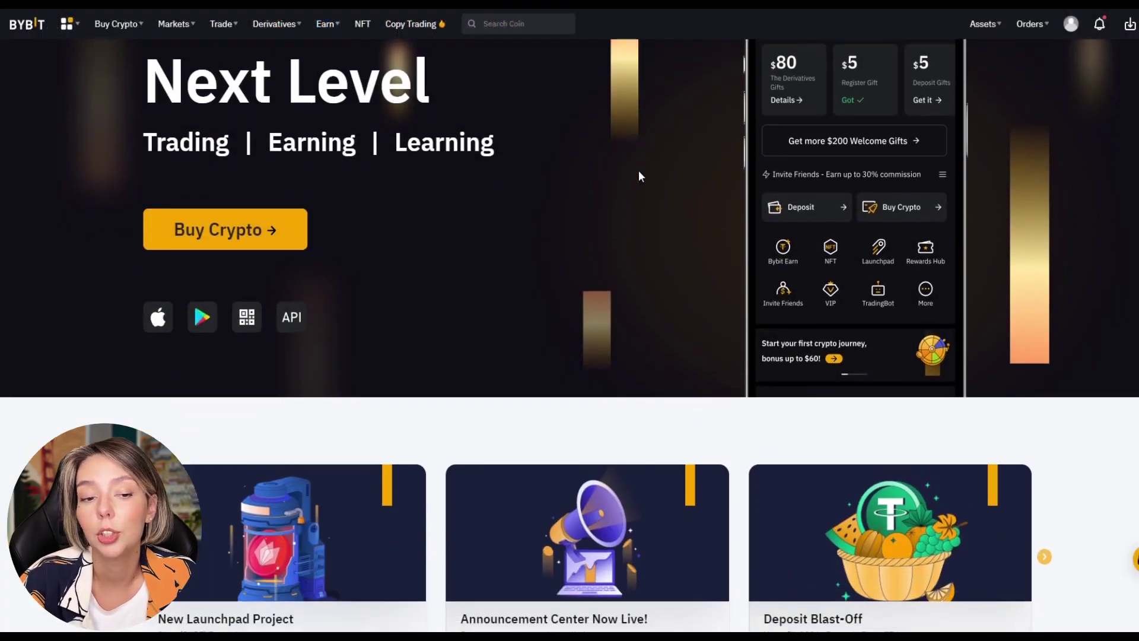
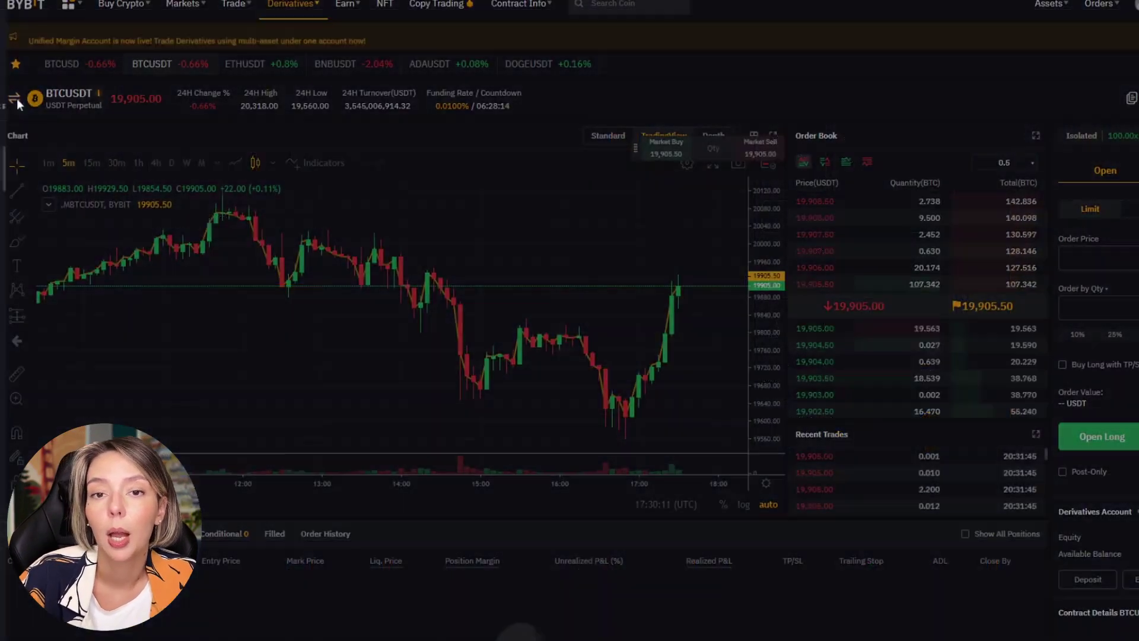
left_click(51, 97)
scroll(91, 271, "down", 15)
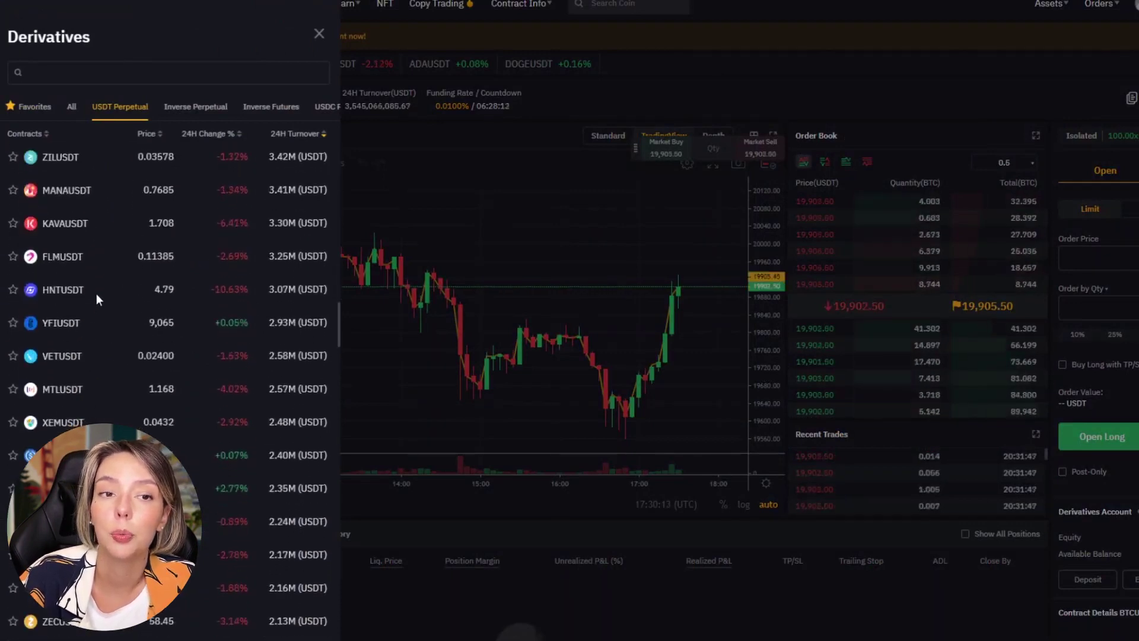
scroll(102, 303, "down", 10)
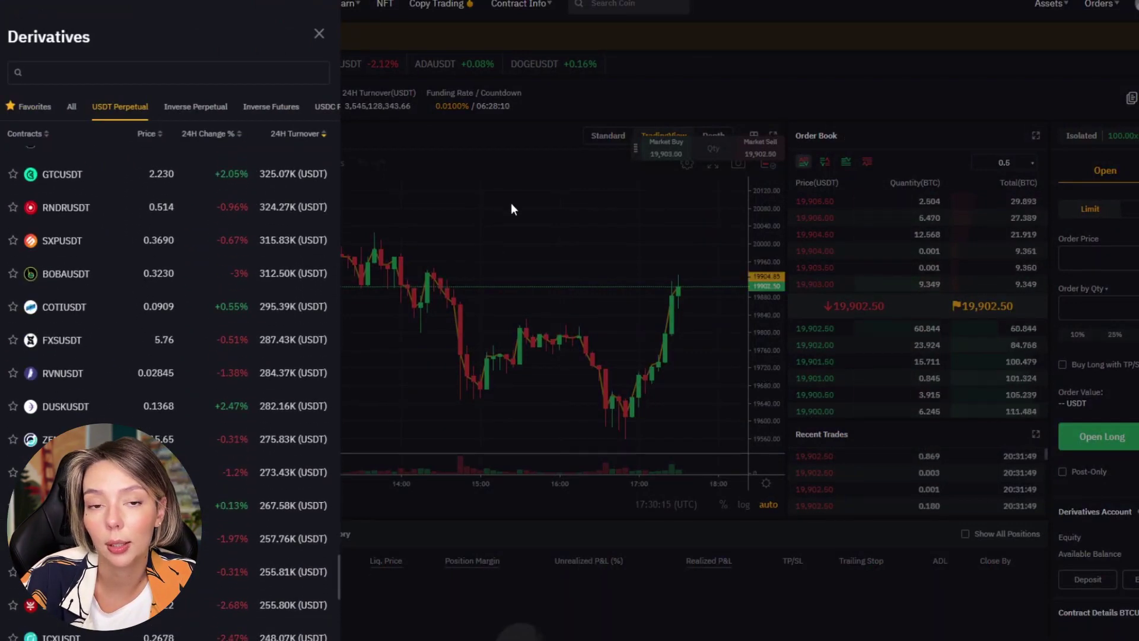
left_click(511, 203)
- Try long leverage values of 47.5 and 27.5 in the isolated margin settings without applying them
left_click(1132, 137)
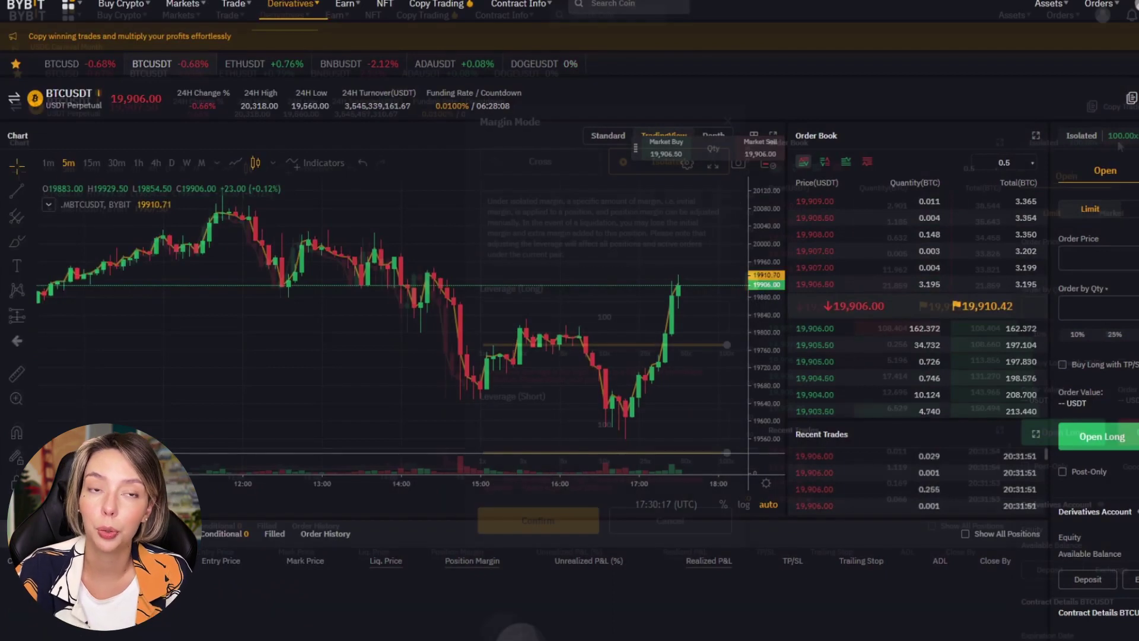
left_click(682, 344)
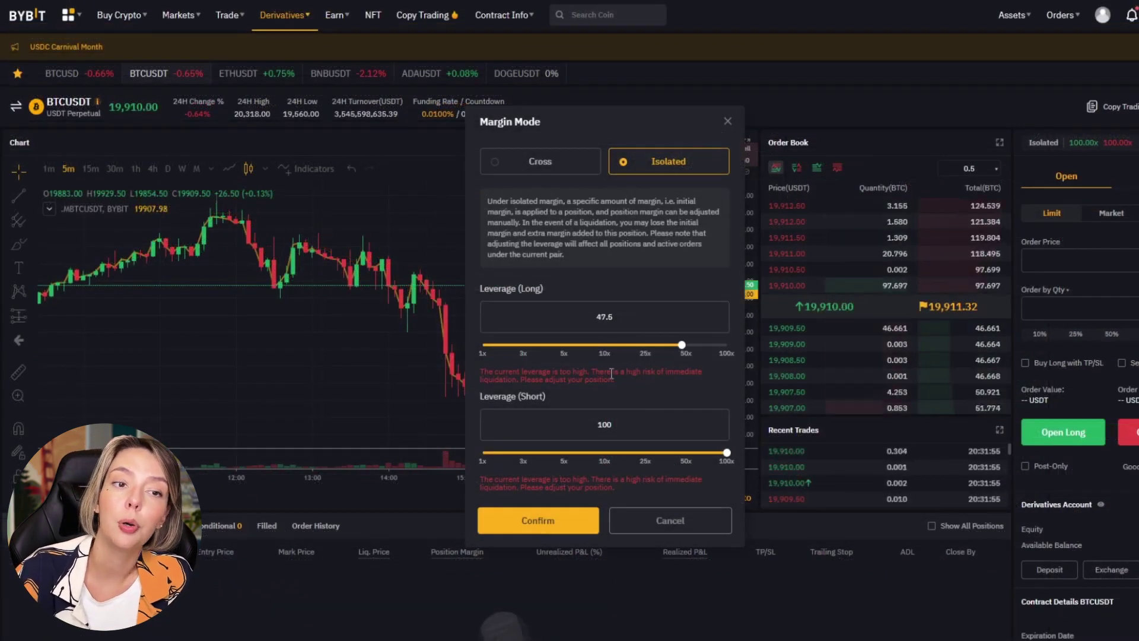
left_click(649, 345)
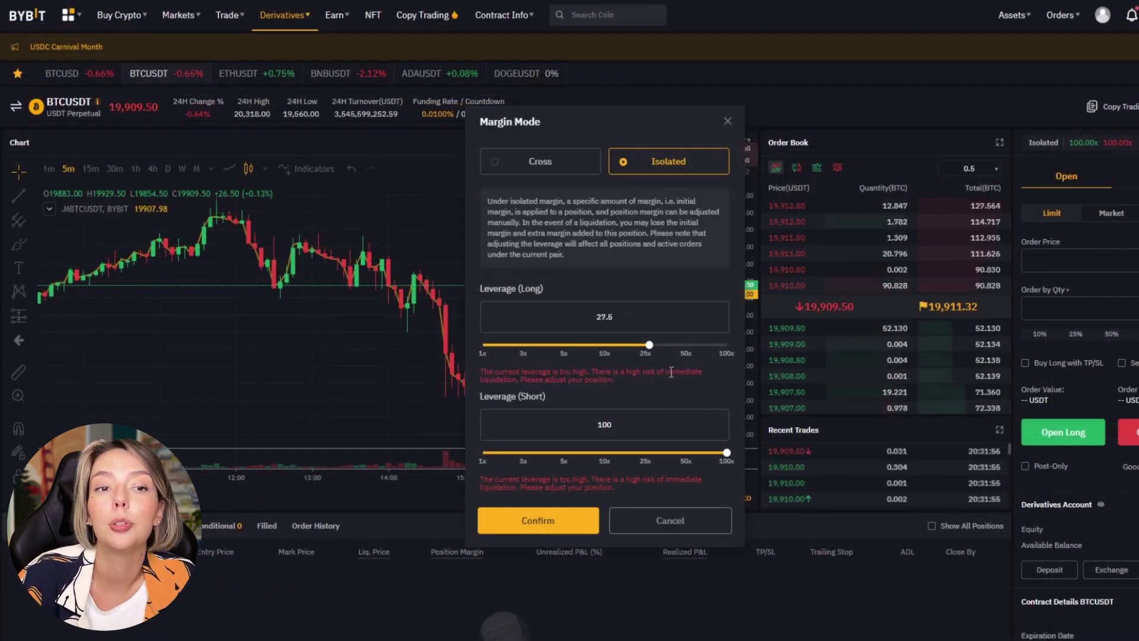
left_click(673, 520)
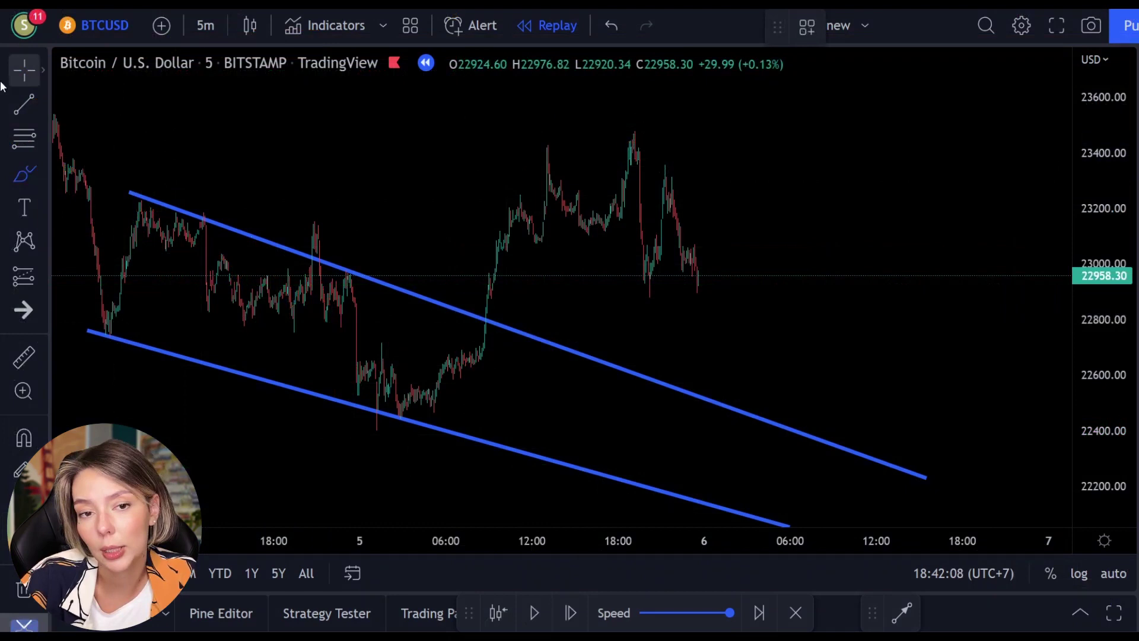
- On the TradingView wedge chart, brush a zigzag from the breakout through two retests of the upper line up to the high, undoing it
left_click_drag(829, 165, 694, 112)
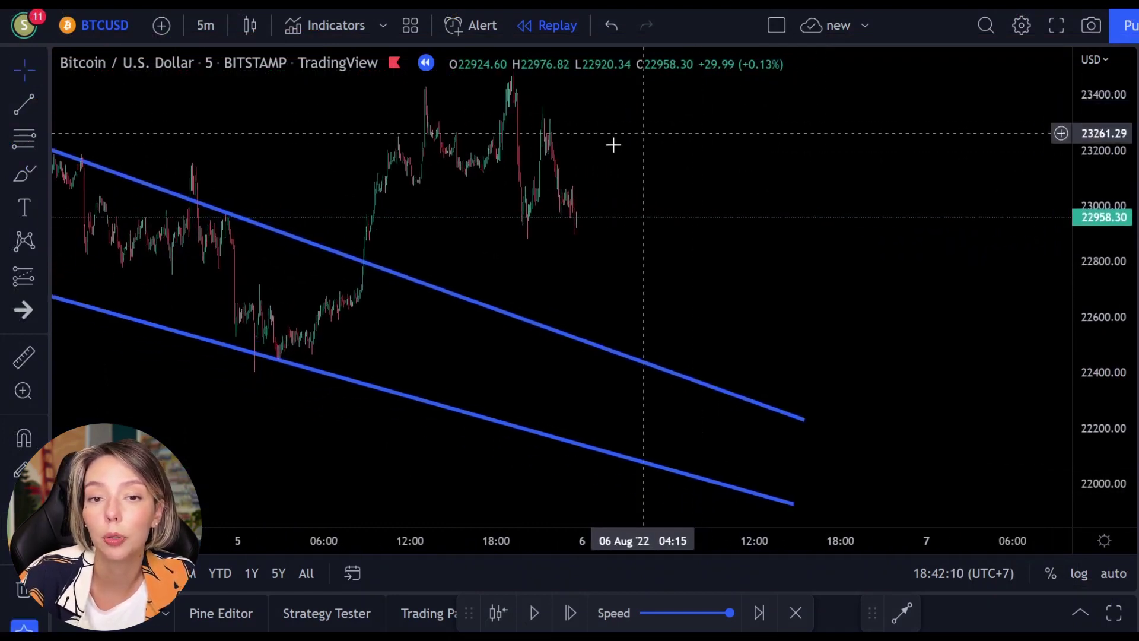
left_click(25, 174)
mouse_move(358, 269)
left_mouse_down()
mouse_move(382, 179)
mouse_move(399, 287)
mouse_move(444, 157)
mouse_move(460, 225)
mouse_move(531, 74)
left_mouse_up()
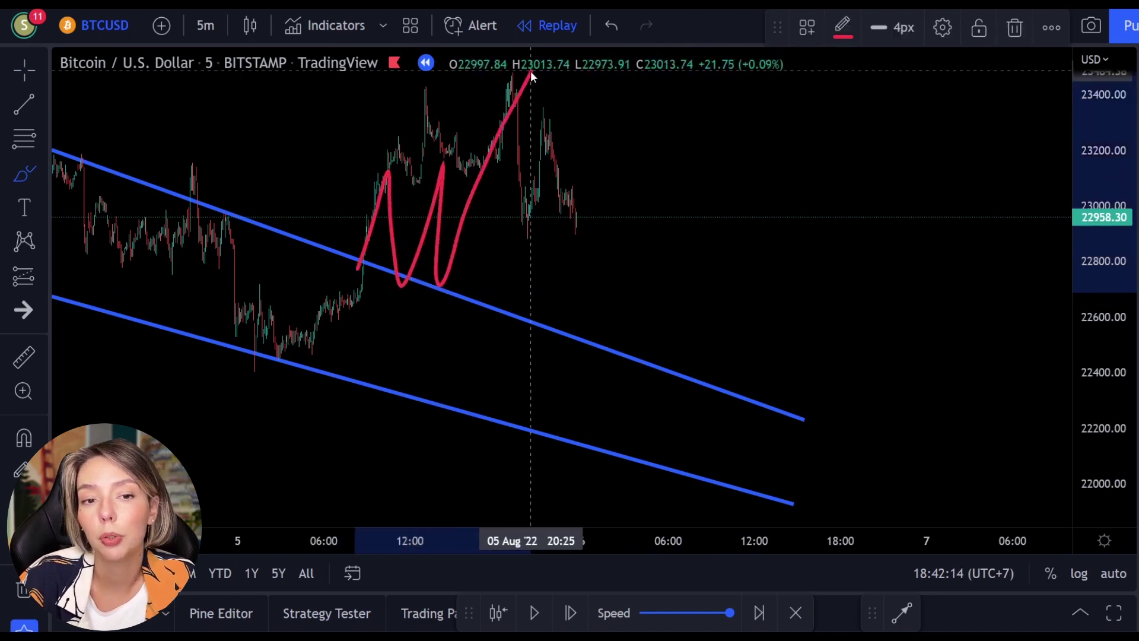
key("ctrl+z")
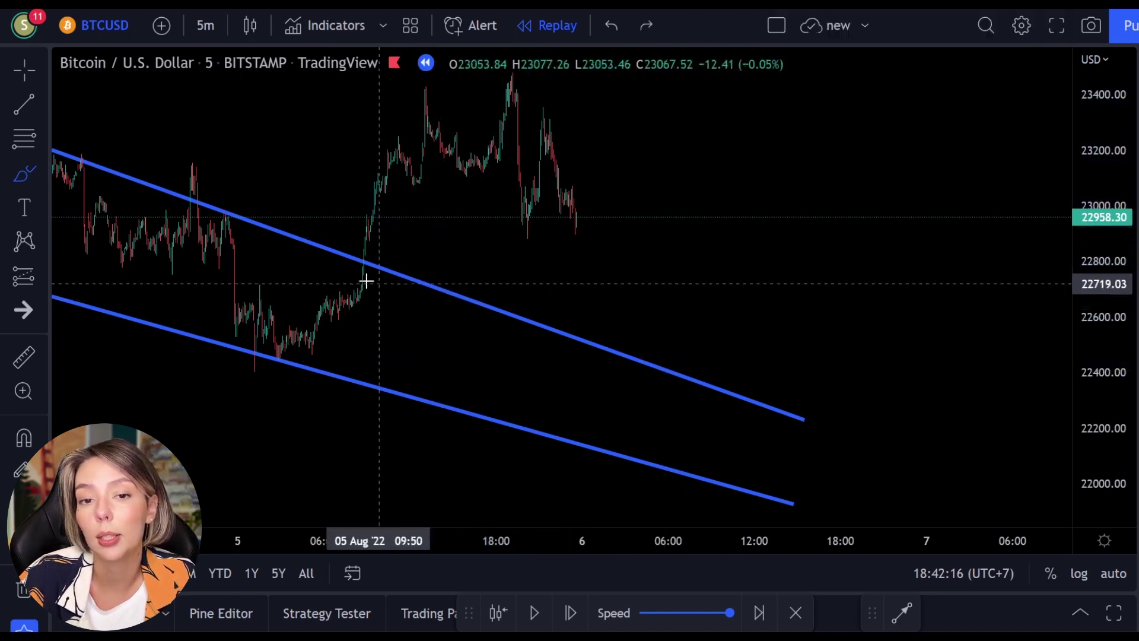
- Brush marks at the breakout above the wedge and near its upper line further along, undoing them
mouse_move(373, 237)
left_mouse_down()
mouse_move(435, 255)
mouse_move(371, 234)
left_mouse_up()
mouse_move(474, 255)
left_mouse_down()
mouse_move(514, 280)
mouse_move(477, 278)
left_mouse_up()
key("ctrl+z")
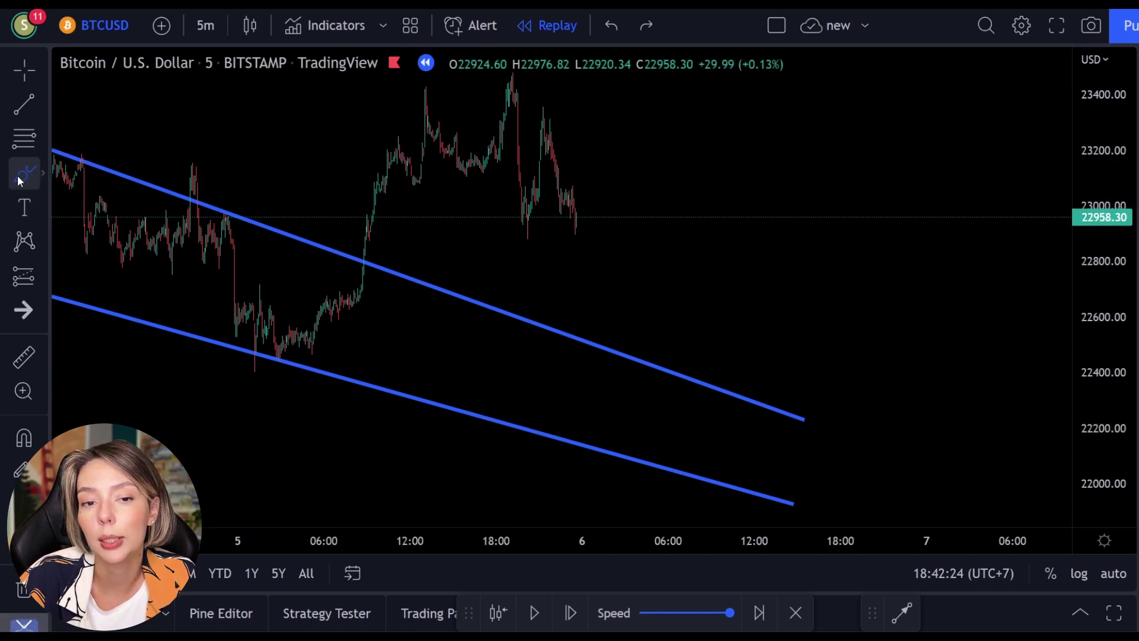
- Draw a thin green rectangle zone at about 22,800, starting at the wedge breakout and extending past the latest candles
left_click(42, 176)
left_click(106, 251)
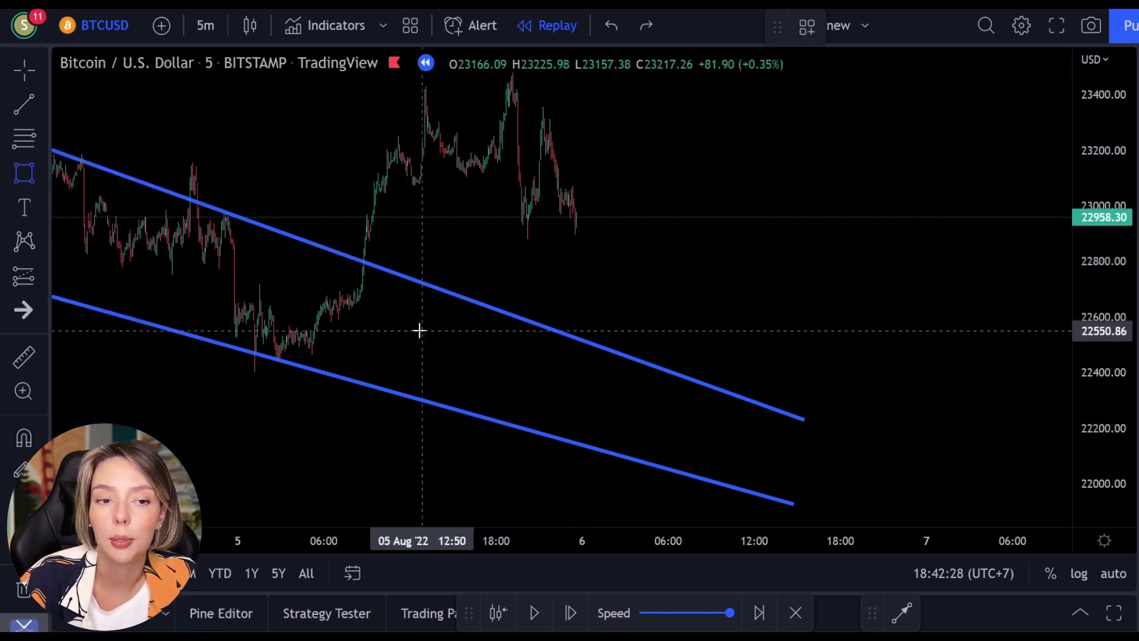
left_click_drag(365, 252, 1029, 267)
left_click(666, 308)
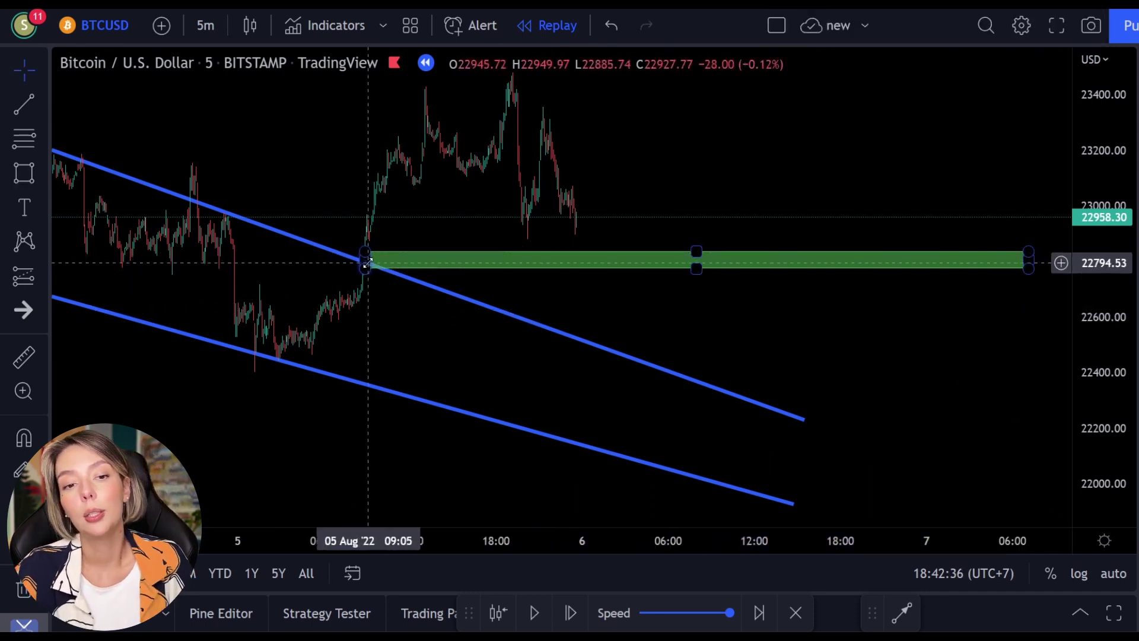
- Play the bar replay until price falls back to the green zone and pause it there
left_click(533, 614)
left_click(533, 614)
left_click(533, 614)
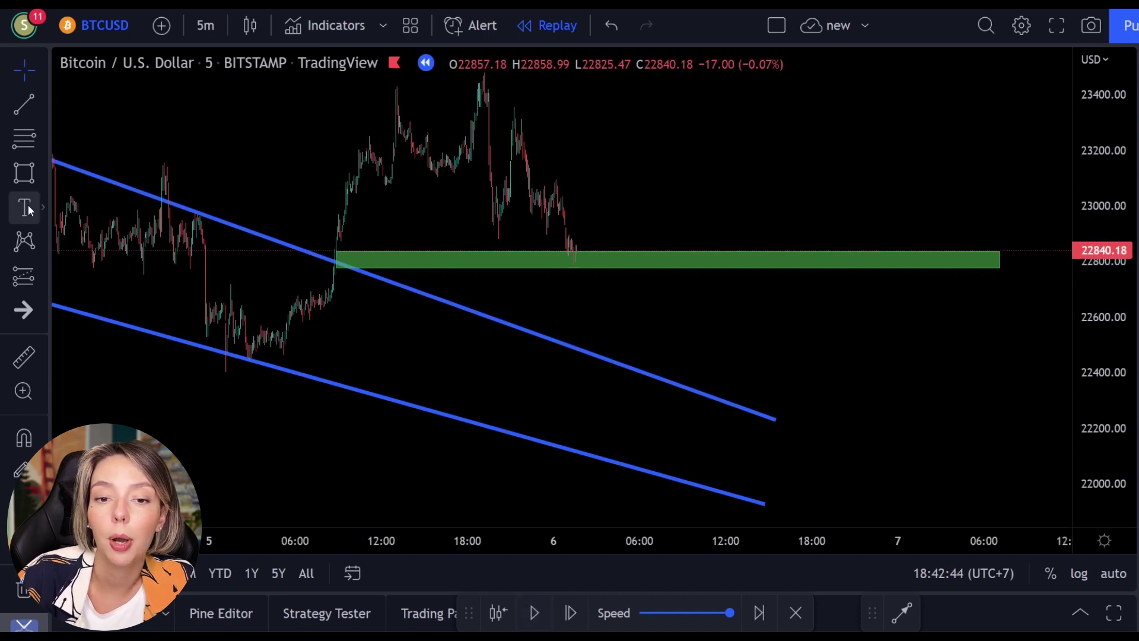
- Brush a stroke just above the green zone beside the retest and undo it
left_click(30, 171)
left_click(105, 177)
mouse_move(620, 234)
left_mouse_down()
mouse_move(606, 232)
mouse_move(679, 229)
left_mouse_up()
key("ctrl+z")
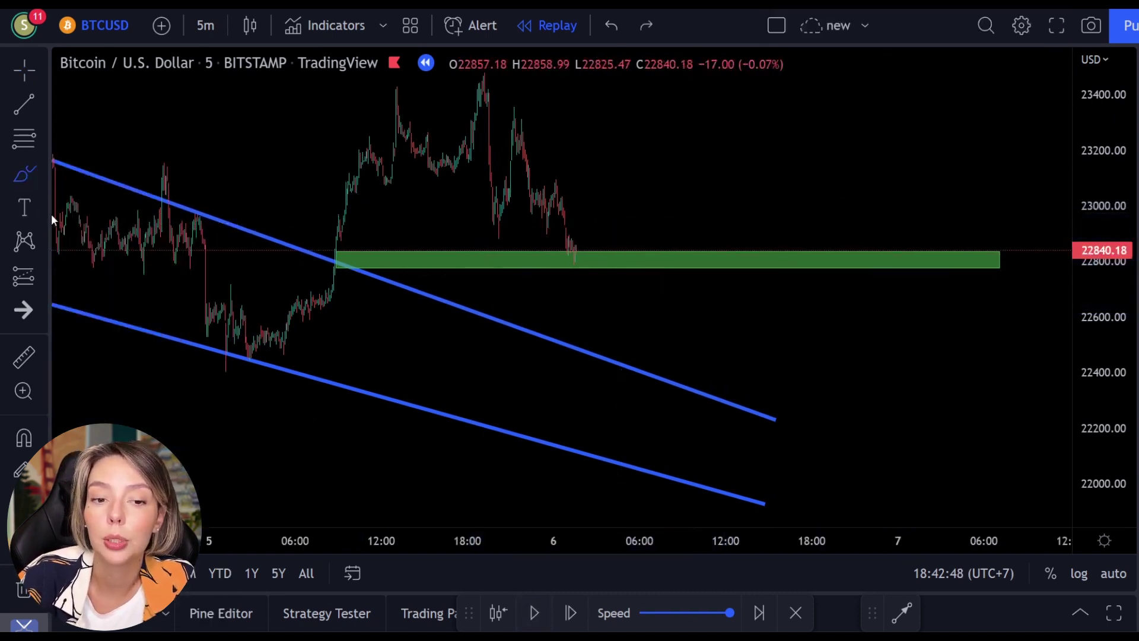
- Place a long position at the green zone retest with entry 22835.72, stop 22732.76 and target 23288.75, and widen it in time
left_click(26, 277)
left_click(106, 261)
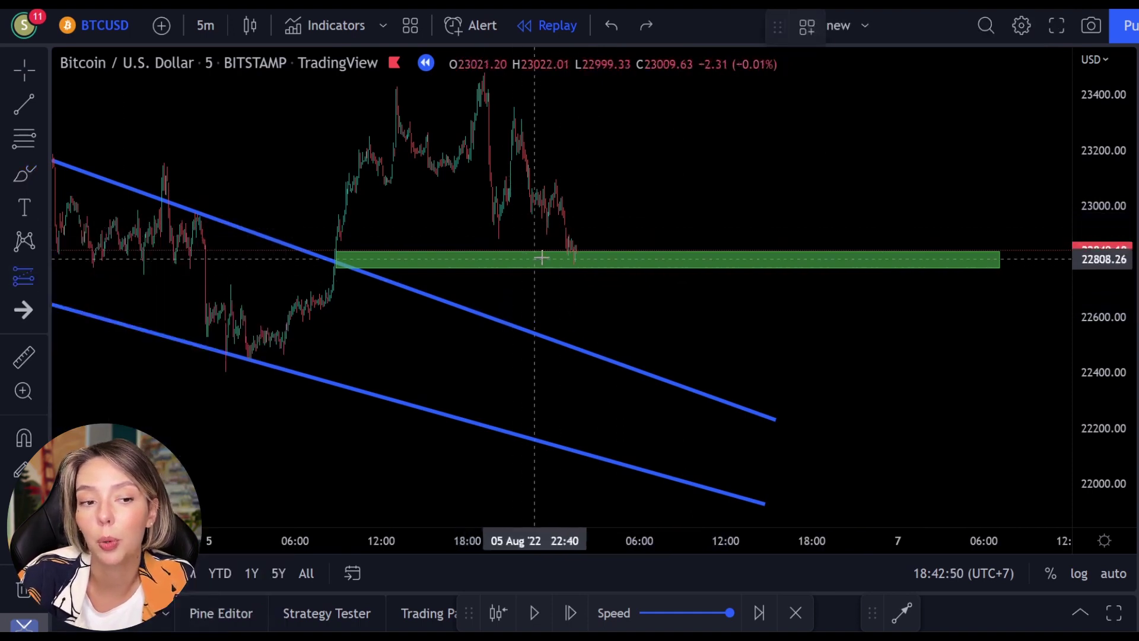
left_click(575, 253)
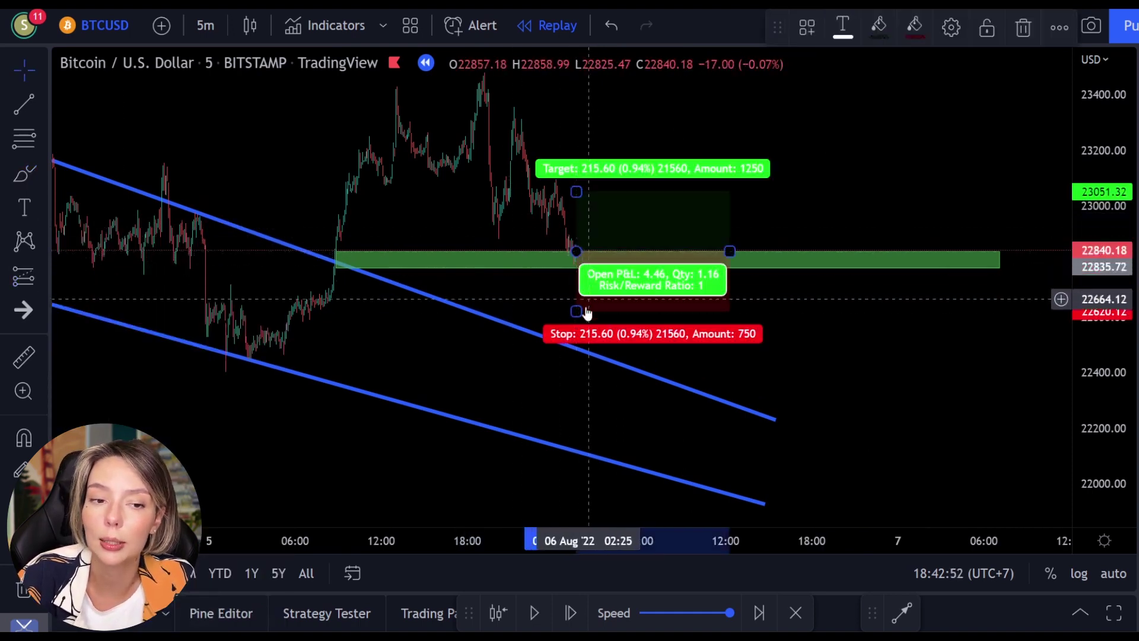
left_click_drag(576, 313, 576, 280)
left_click_drag(577, 191, 586, 125)
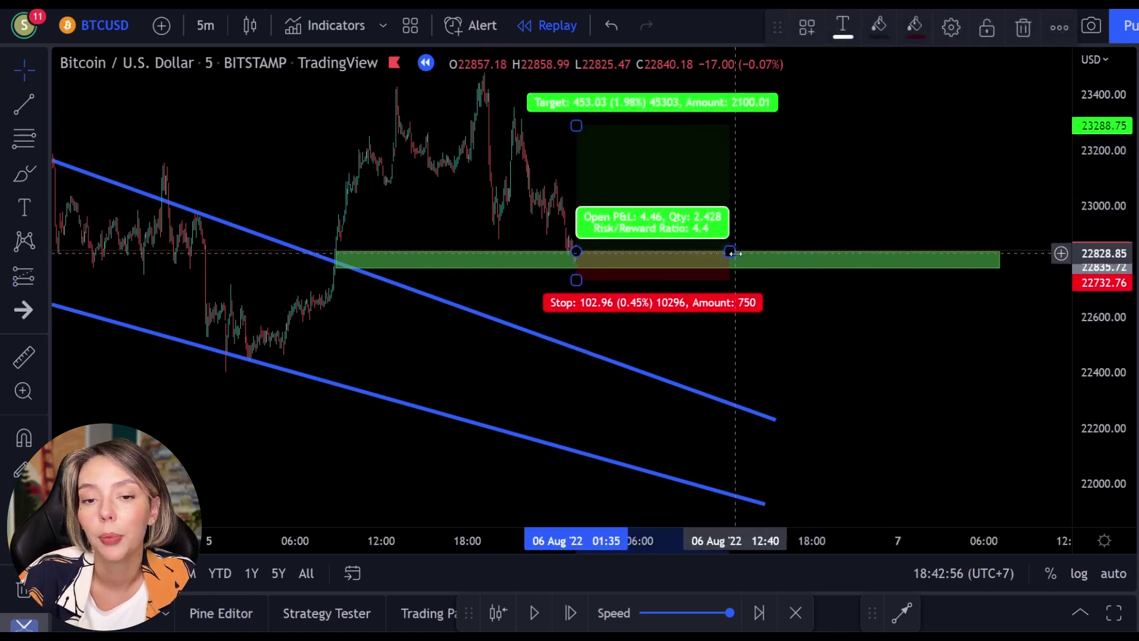
left_click_drag(730, 252, 911, 253)
- Play the bar replay until price reaches the long position's target, pause it and deselect the position
left_click(536, 612)
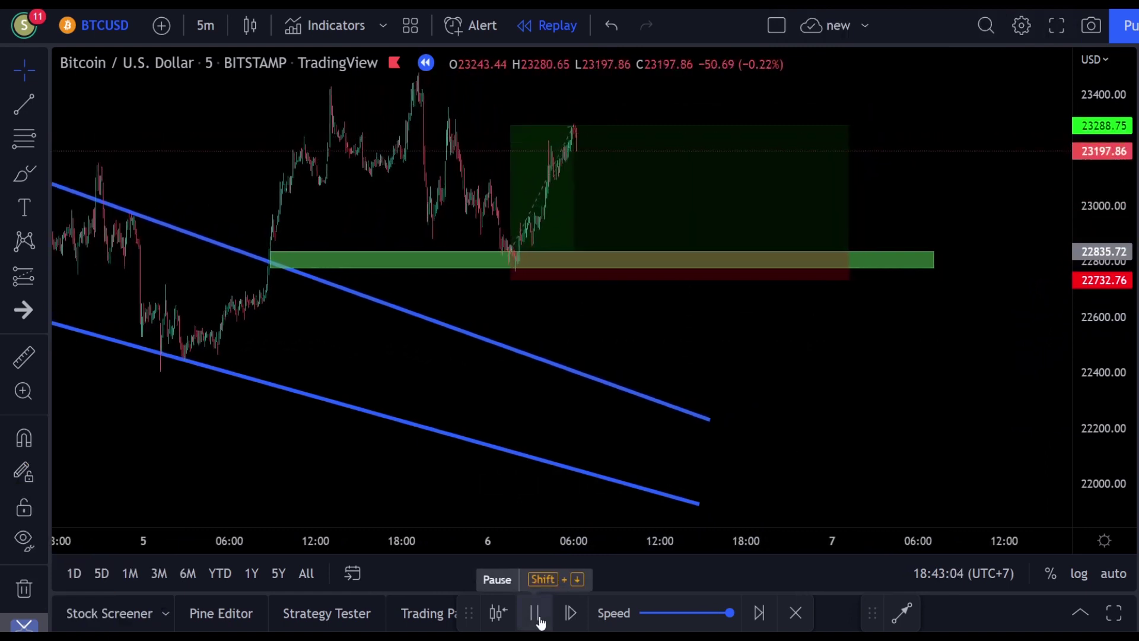
left_click(539, 618)
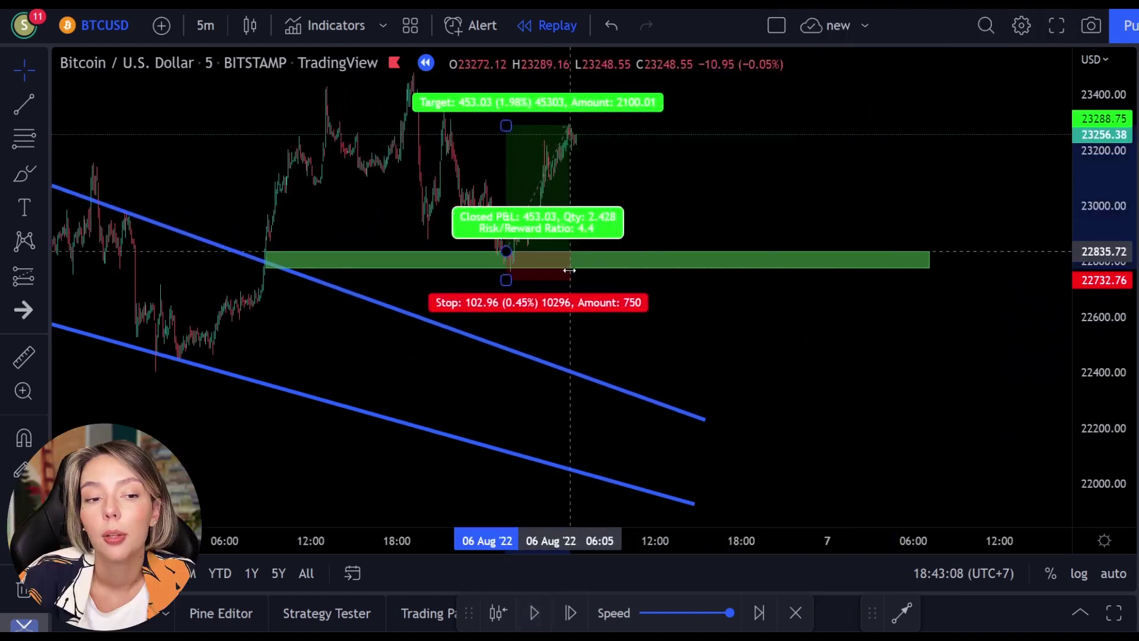
left_click(789, 415)
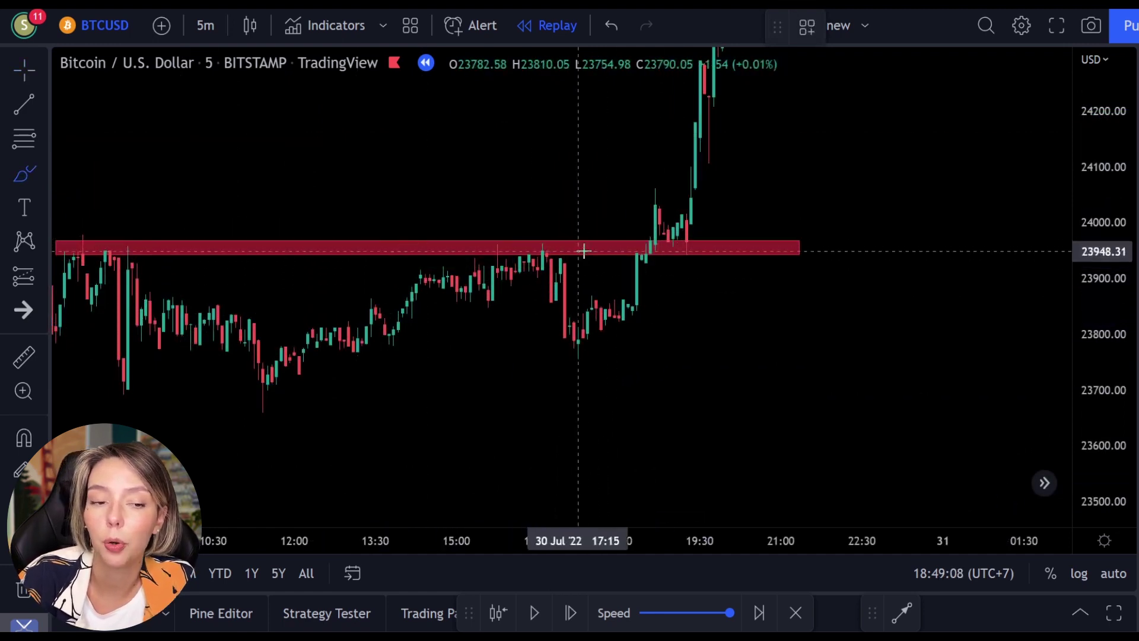
- Circle the candle retesting the red zone after the breakout on the 30 July chart with the brush
mouse_move(691, 246)
left_mouse_down()
mouse_move(669, 240)
mouse_move(693, 254)
mouse_move(690, 241)
left_mouse_up()
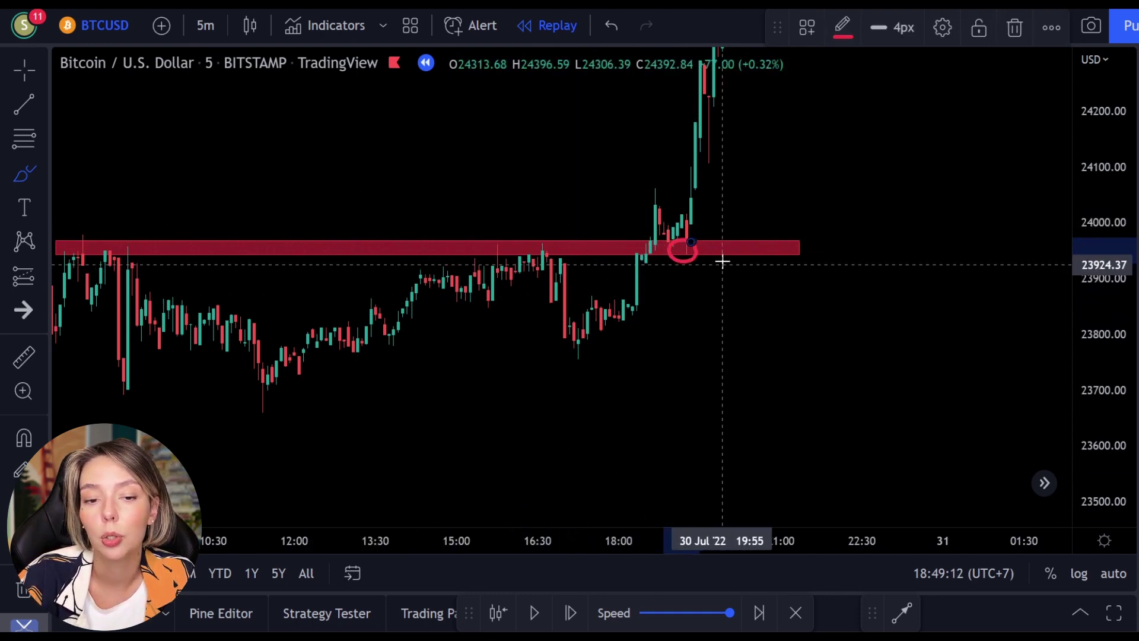
- Brush a path through the red zone showing the breakout, retest and following rise, and undo it
mouse_move(639, 260)
left_mouse_down()
mouse_move(657, 203)
mouse_move(709, 255)
mouse_move(783, 89)
left_mouse_up()
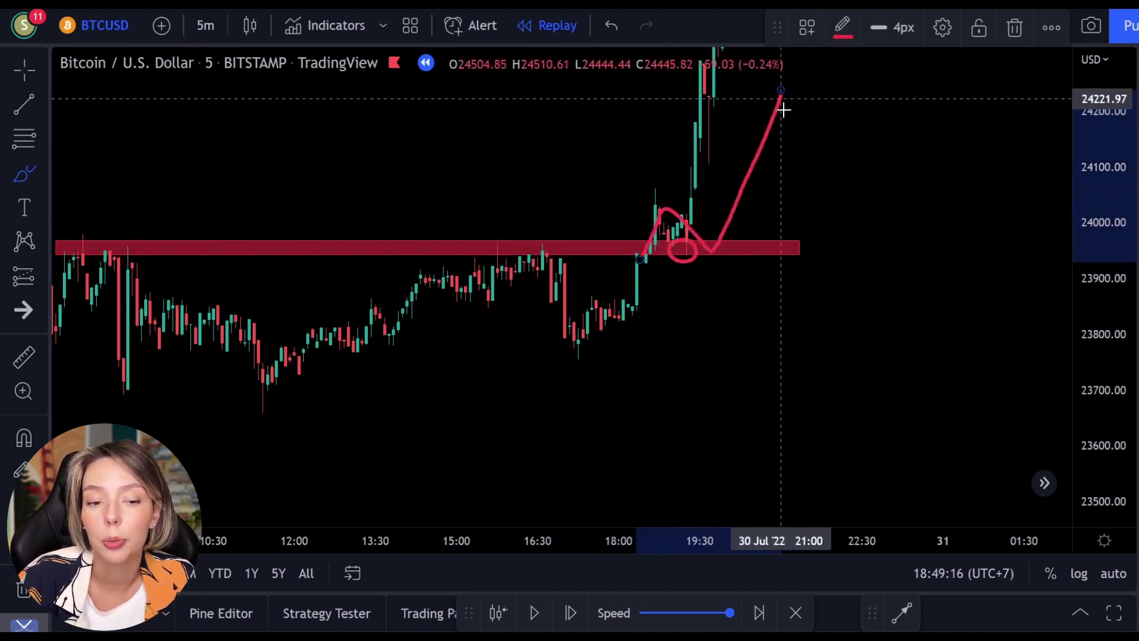
key("ctrl+z")
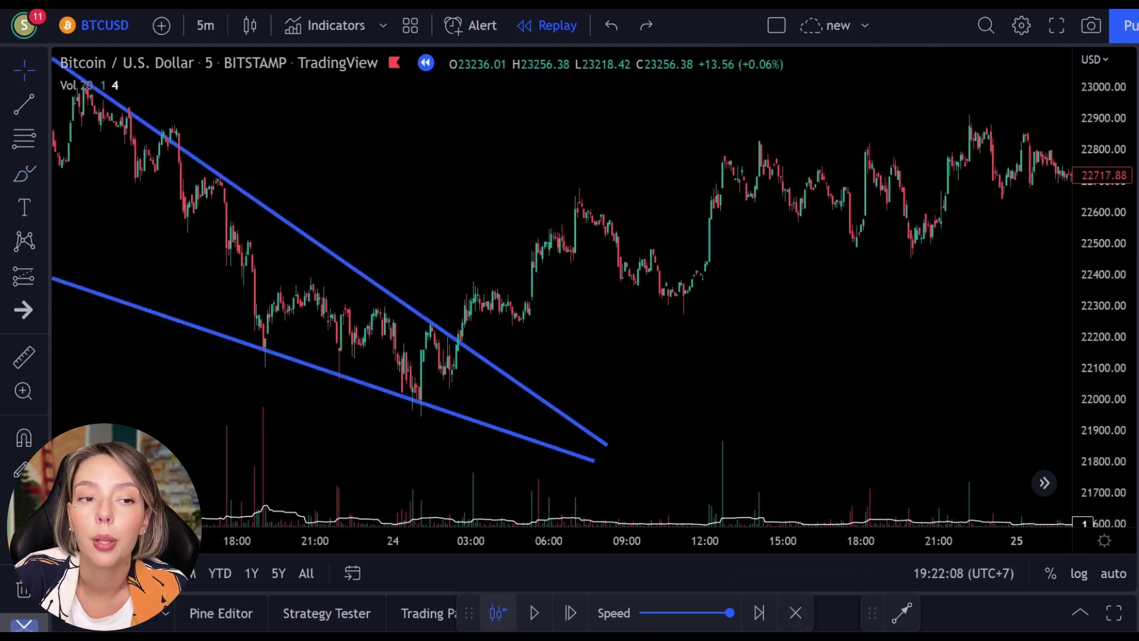
- Circle the wedge breakout with the brush, sketch a sideways path ending in a sharp rise from it, and undo both strokes
left_click(23, 174)
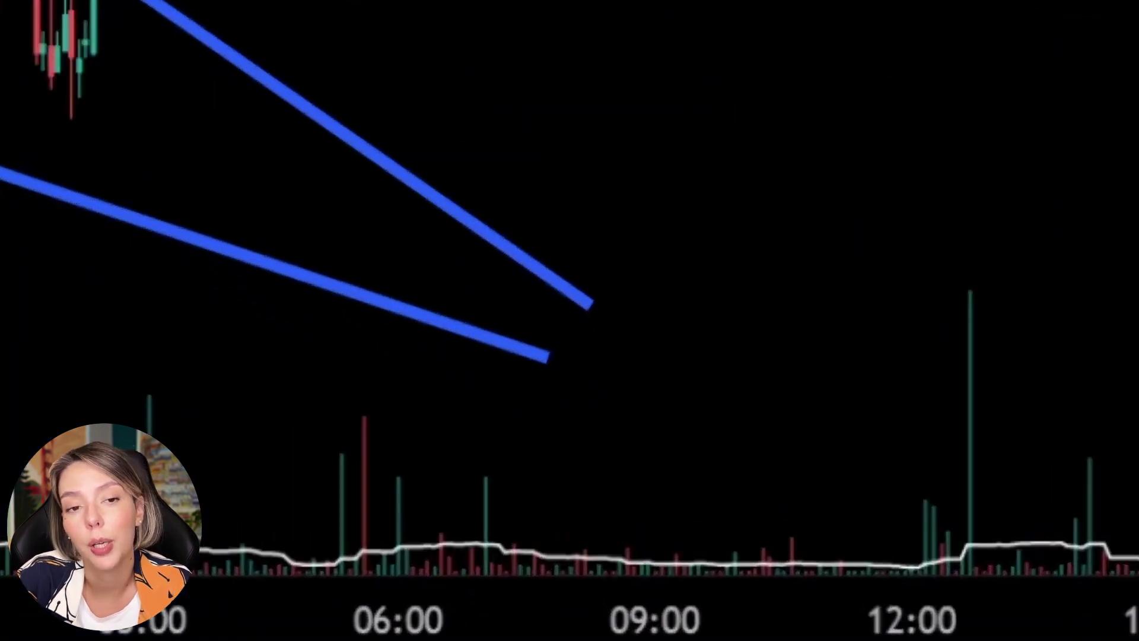
mouse_move(456, 324)
left_mouse_down()
mouse_move(464, 335)
mouse_move(593, 328)
mouse_move(648, 318)
mouse_move(680, 293)
mouse_move(720, 114)
left_mouse_up()
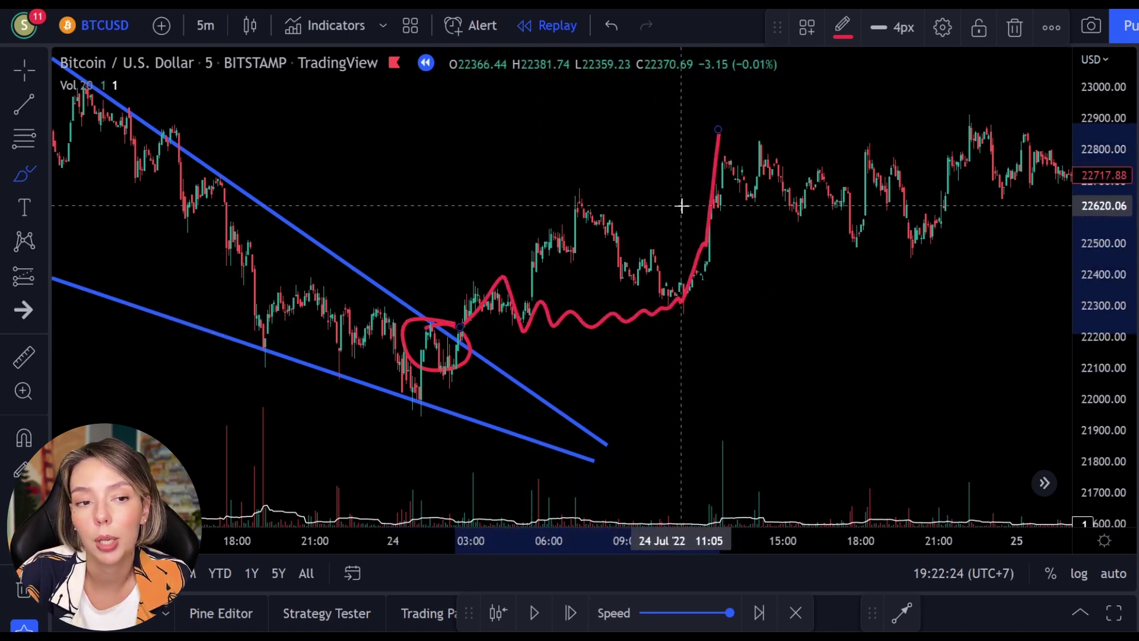
key("ctrl+z")
key("ctrl+z")
- Brush a roughly horizontal line from the wedge breakout, cross it out with two strokes, and undo the drawing
mouse_move(460, 343)
left_mouse_down()
mouse_move(804, 338)
mouse_move(948, 356)
left_mouse_up()
left_click_drag(721, 324, 810, 388)
left_click_drag(775, 320, 730, 366)
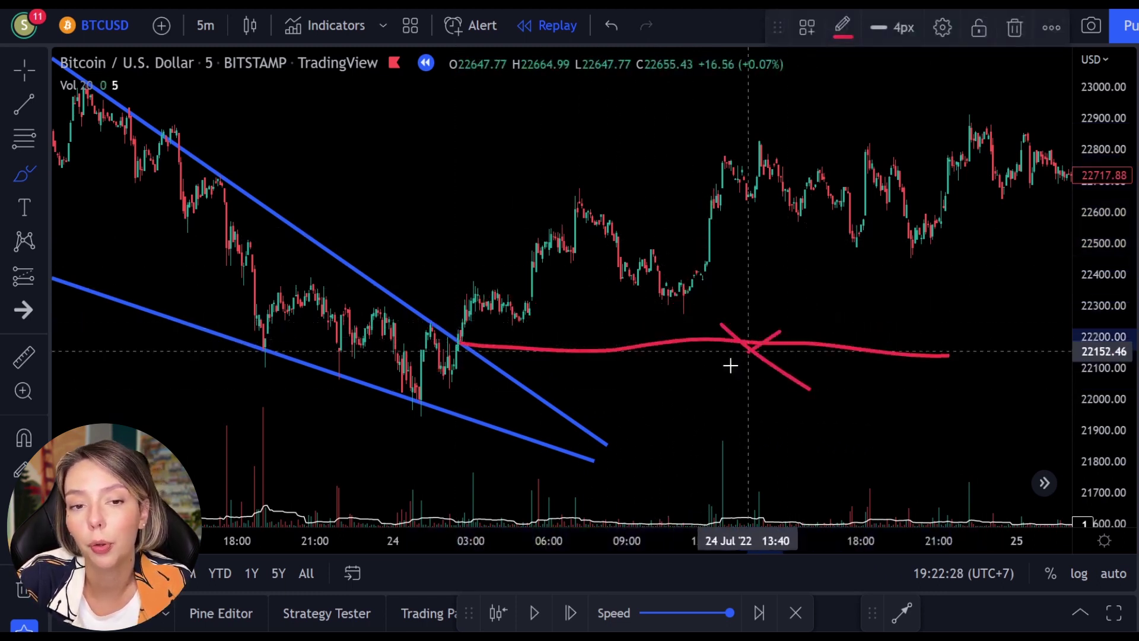
key("ctrl+z")
key("ctrl+z")
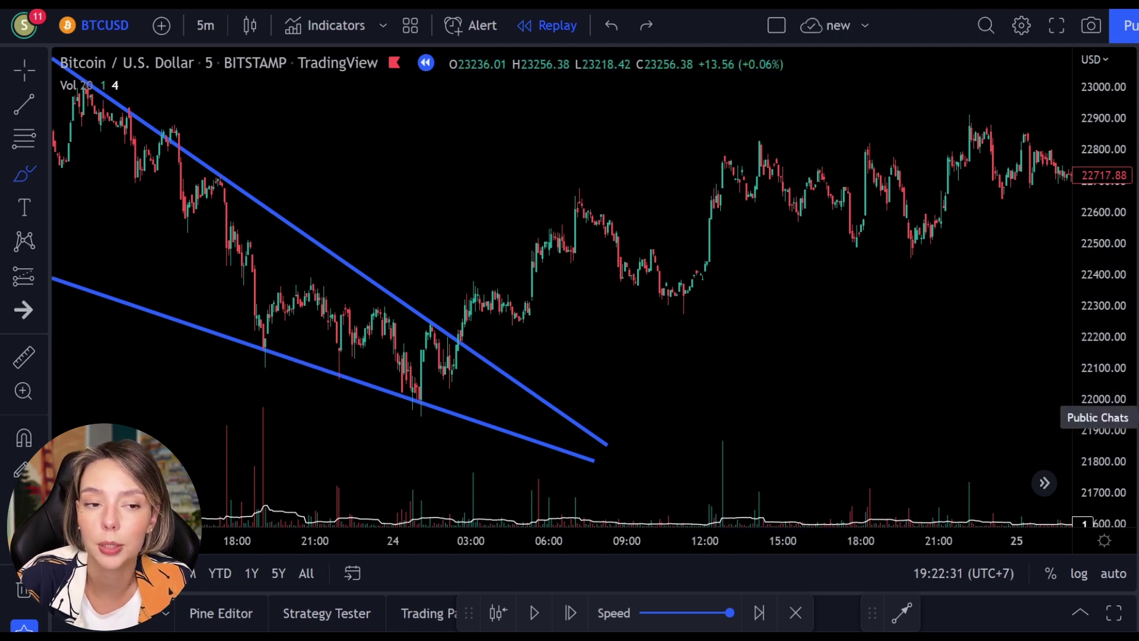
- Place a long position after the wedge breakout with entry 22280.82, stop 22164.68 and target 22730.08, and extend it to about 18:00
left_click(37, 277)
left_click(125, 264)
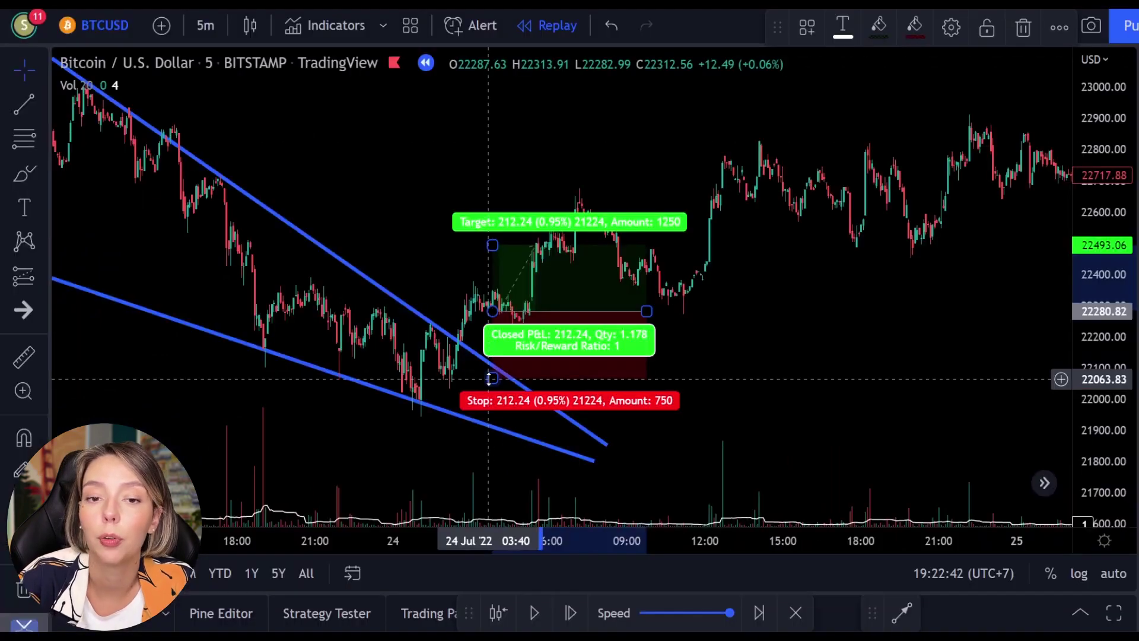
left_click_drag(497, 374, 500, 349)
left_click_drag(497, 245, 525, 172)
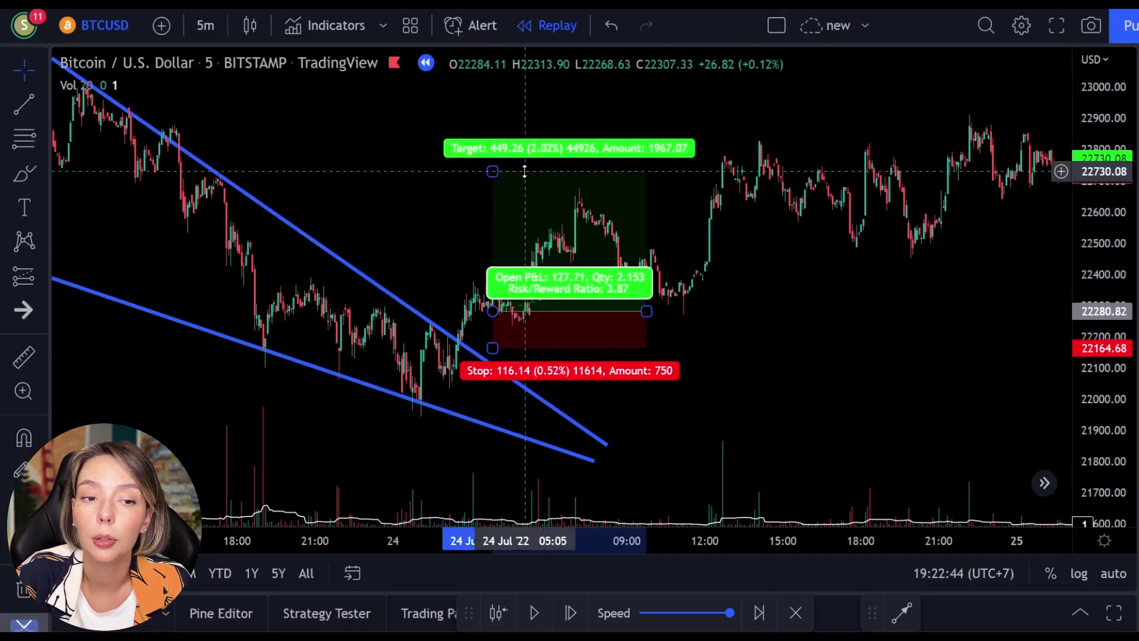
left_click_drag(646, 311, 859, 273)
left_click(949, 309)
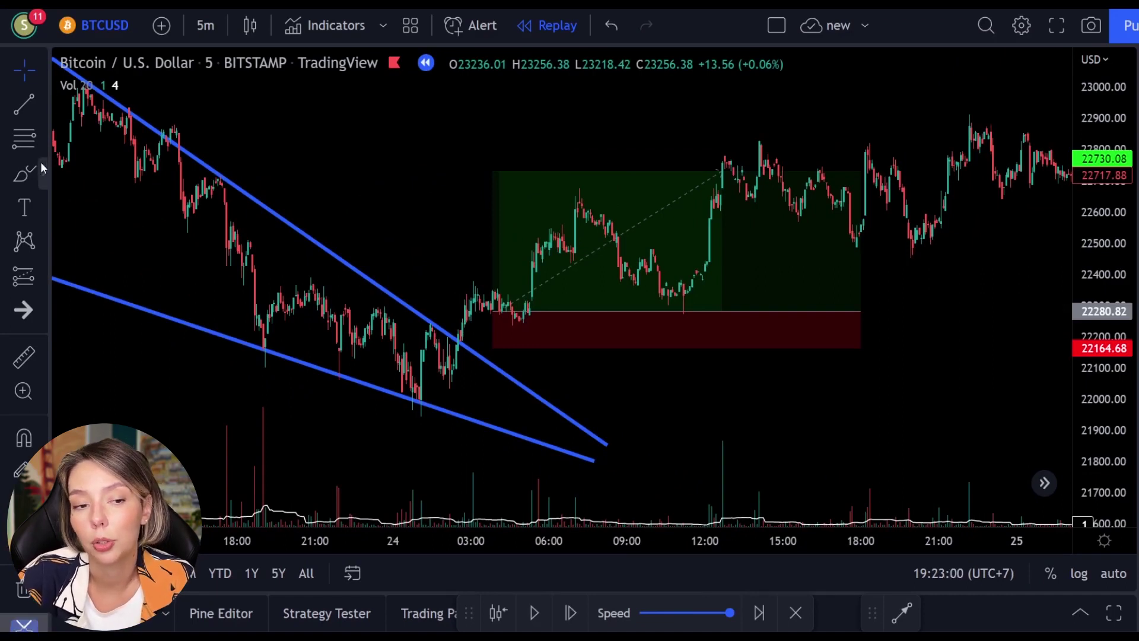
- Brush a wavy stroke above the volume bars below the long position and undo it
left_click(32, 172)
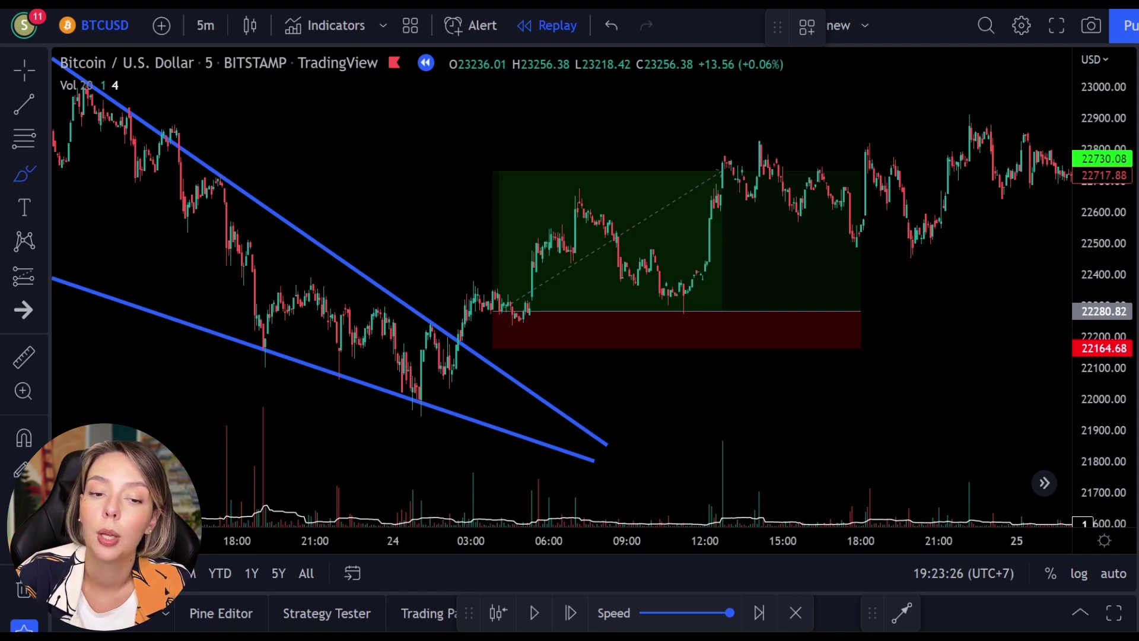
mouse_move(525, 466)
left_mouse_down()
mouse_move(641, 463)
mouse_move(732, 438)
mouse_move(770, 483)
mouse_move(824, 468)
left_mouse_up()
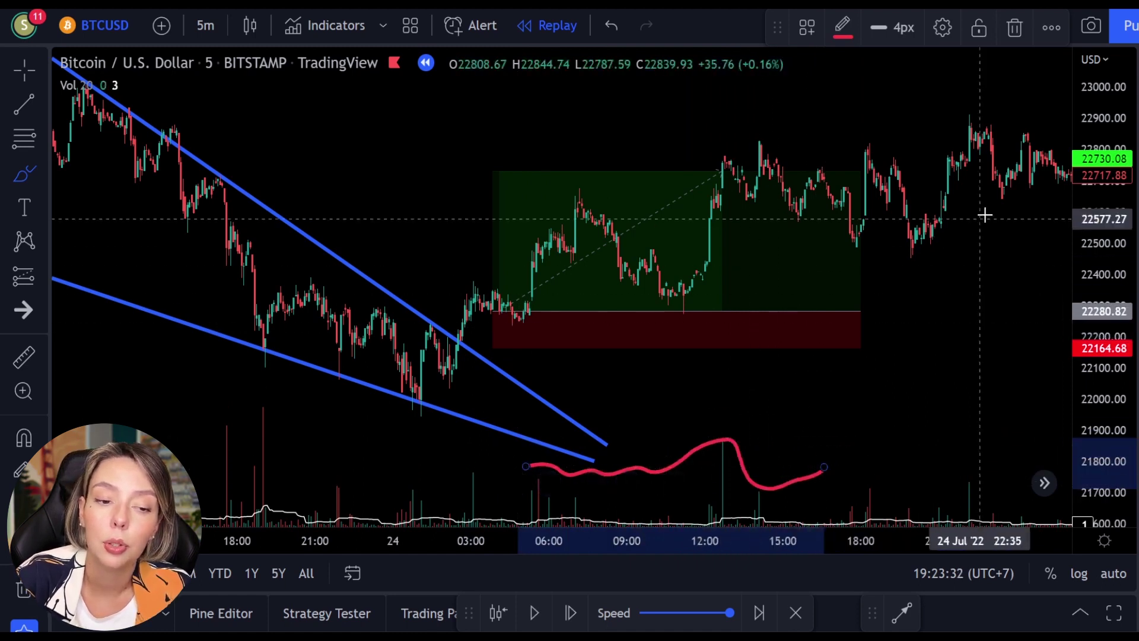
key("ctrl+z")
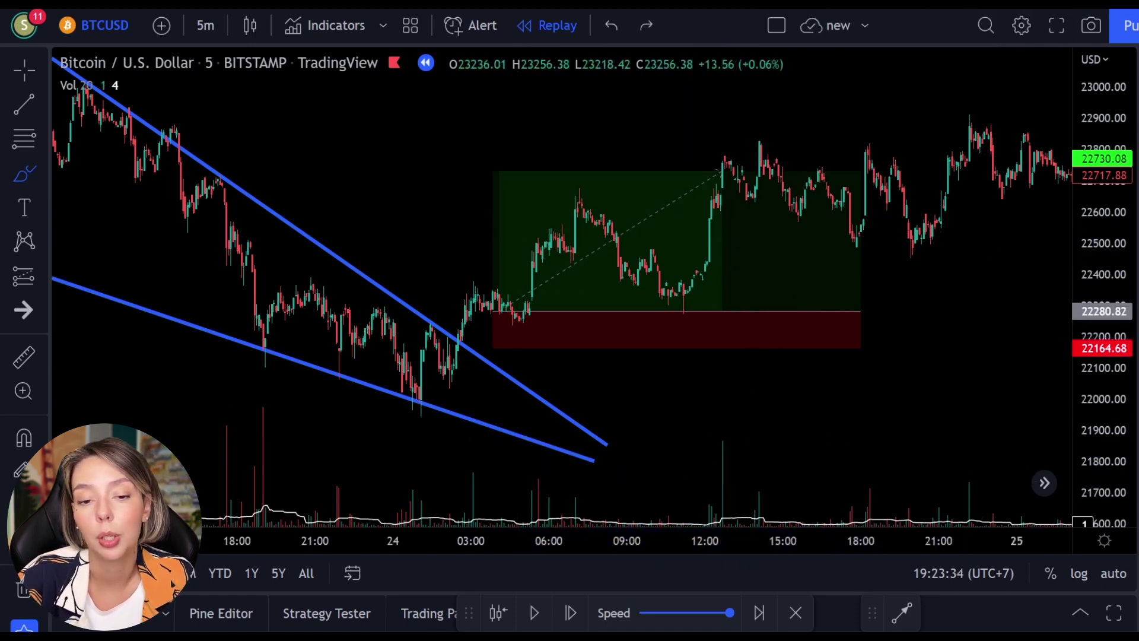